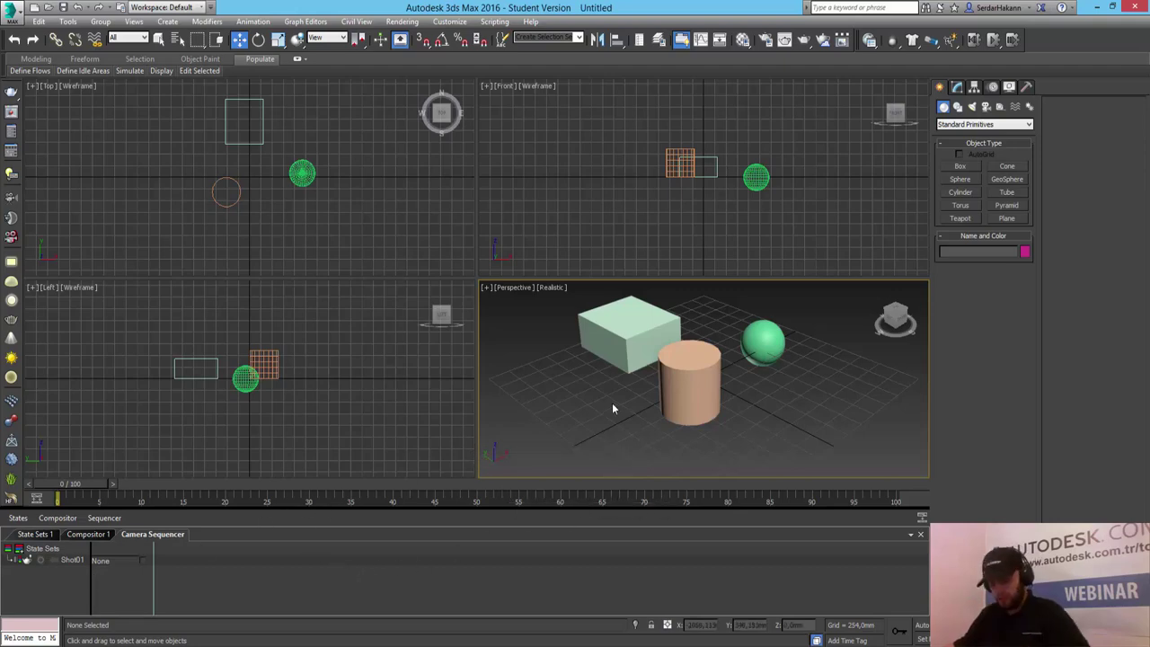
Step: Create PhysCamera001 from the current Perspective view of the box, cylinder and sphere
key(ctrl+c)
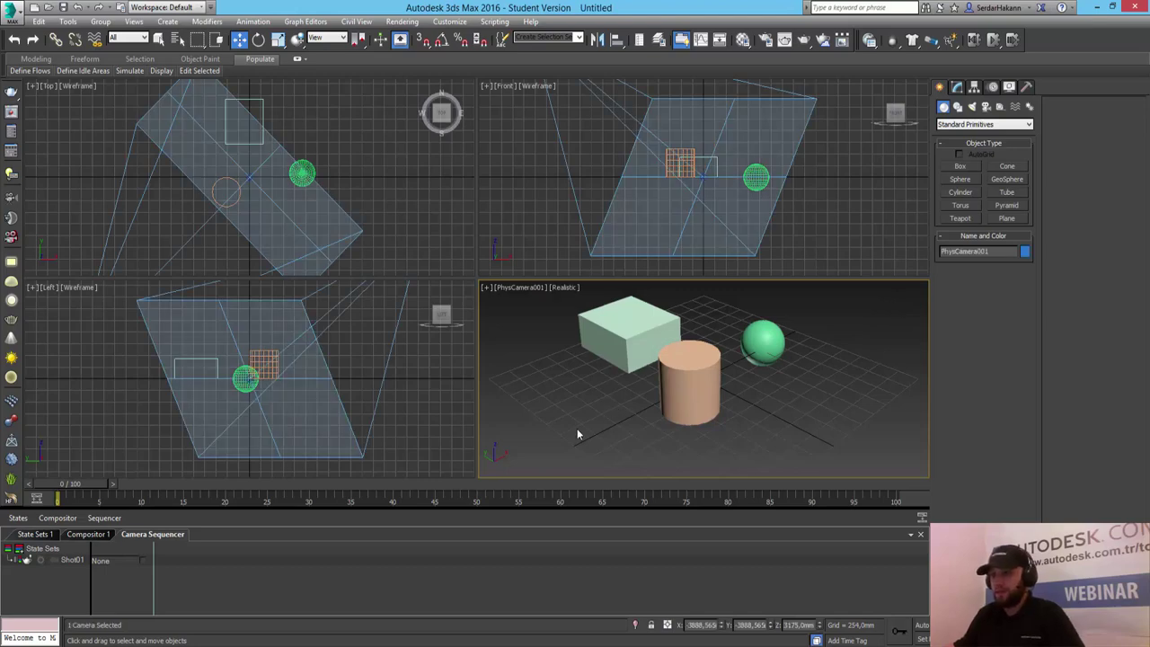
click(576, 429)
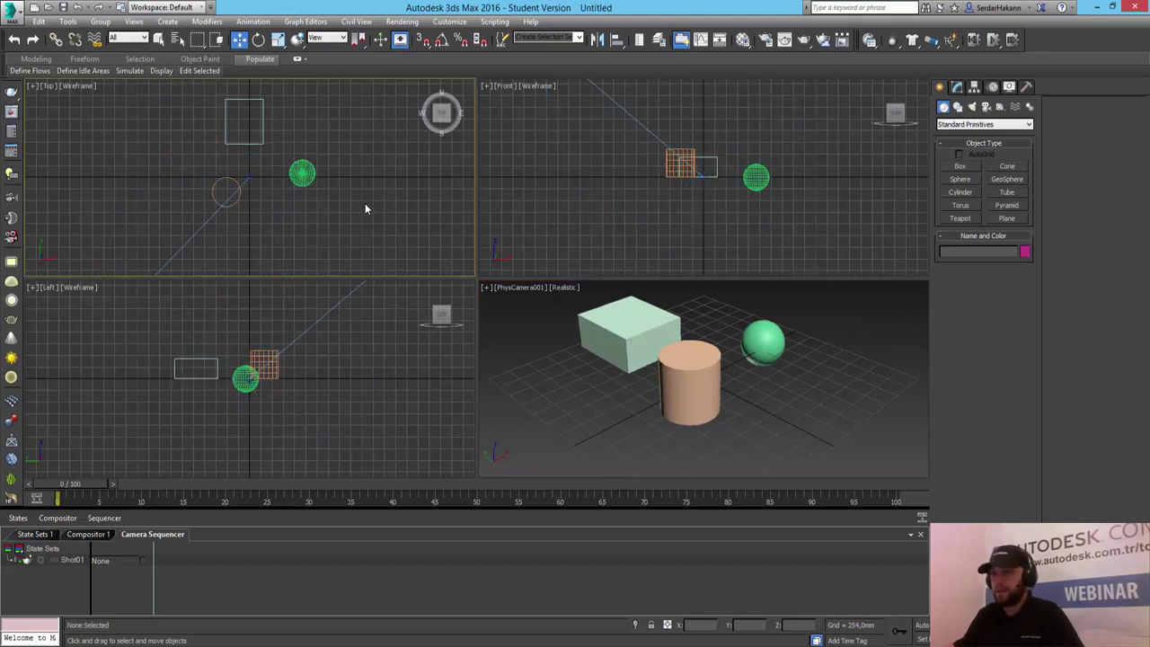
scroll(364, 203, down, 5)
click(551, 407)
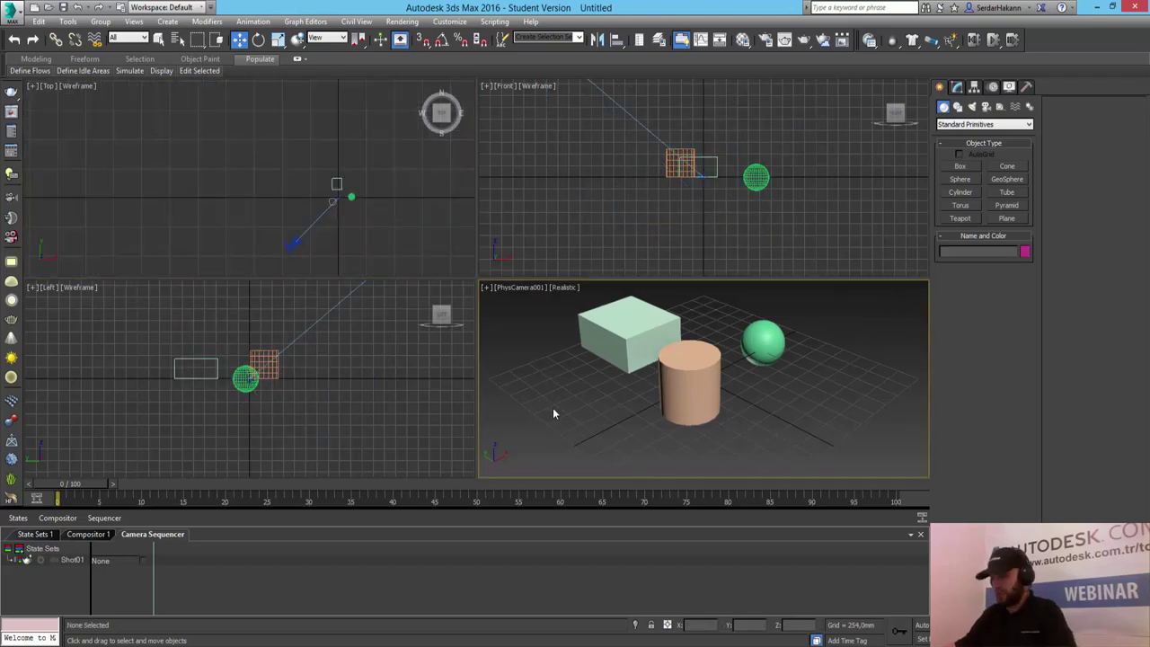
Step: Orbit a free perspective to a new angle and create PhysCamera002 from it
key(p)
alt+middle_drag(782, 407, 734, 386)
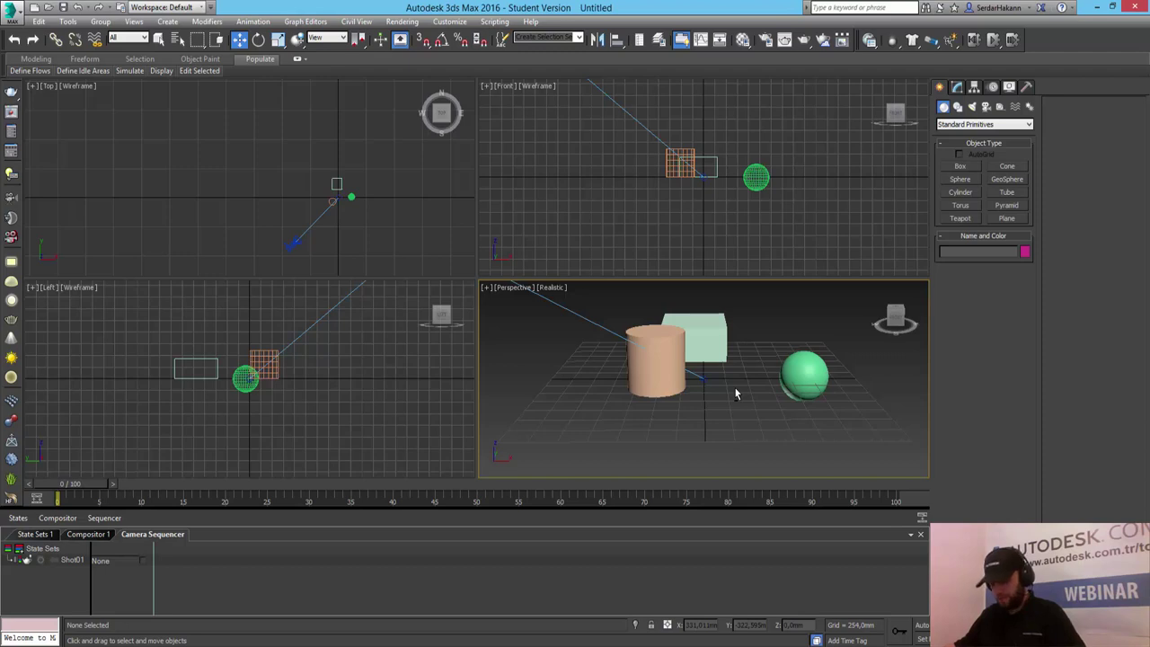
key(ctrl+c)
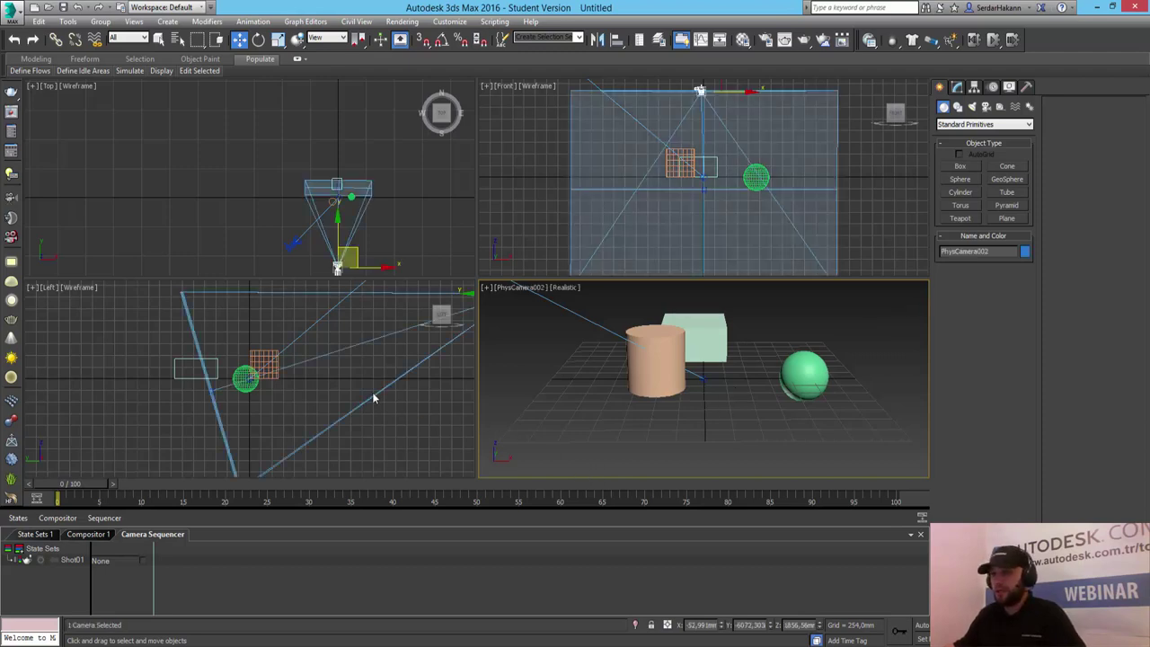
click(404, 411)
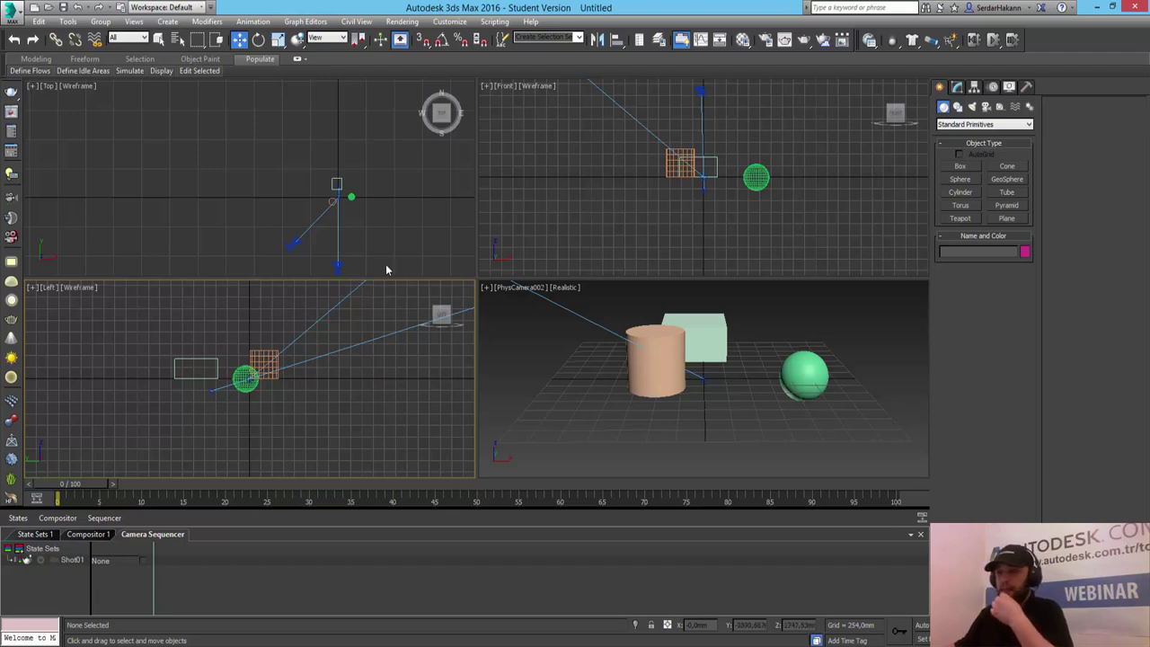
click(587, 416)
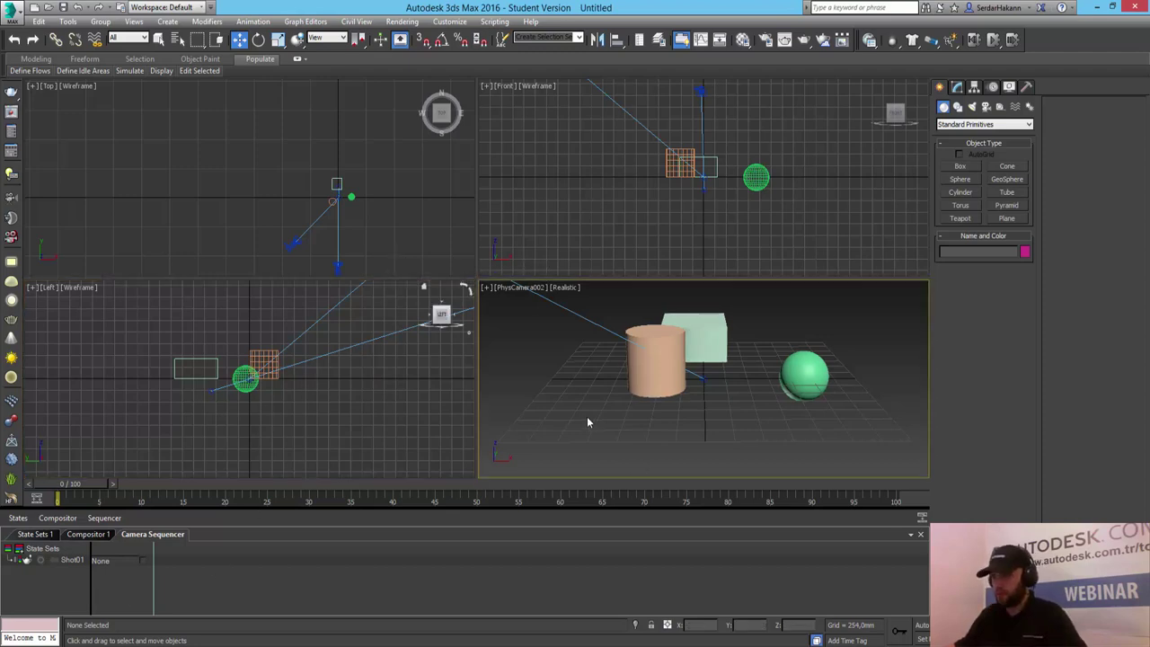
Step: Switch the viewport to PhysCamera001, then to PhysCamera002
key(c)
double_click(541, 241)
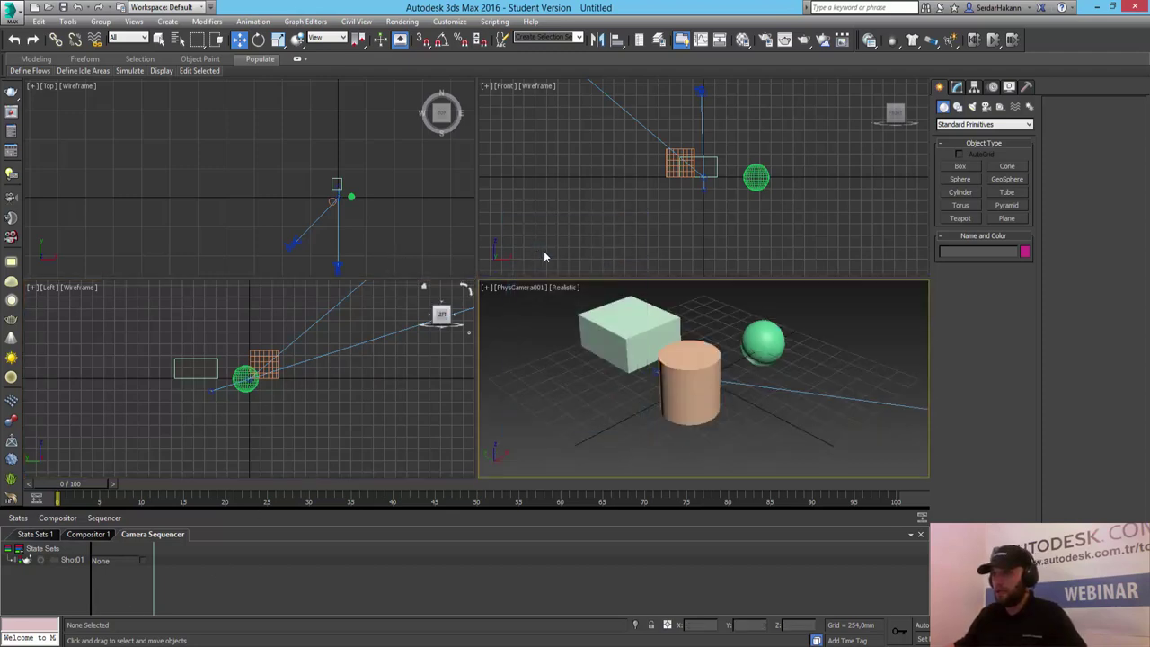
key(c)
double_click(537, 247)
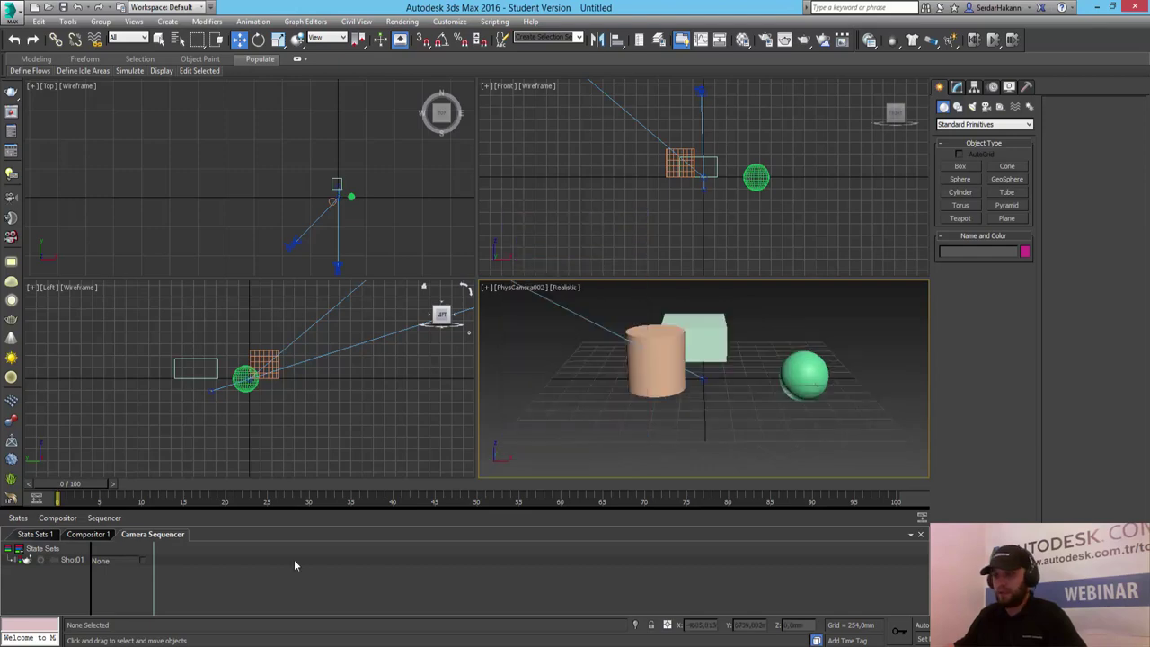
Step: Assign a physical camera to Shot01 and add Shot02 using PhysCamera002
click(99, 559)
click(99, 539)
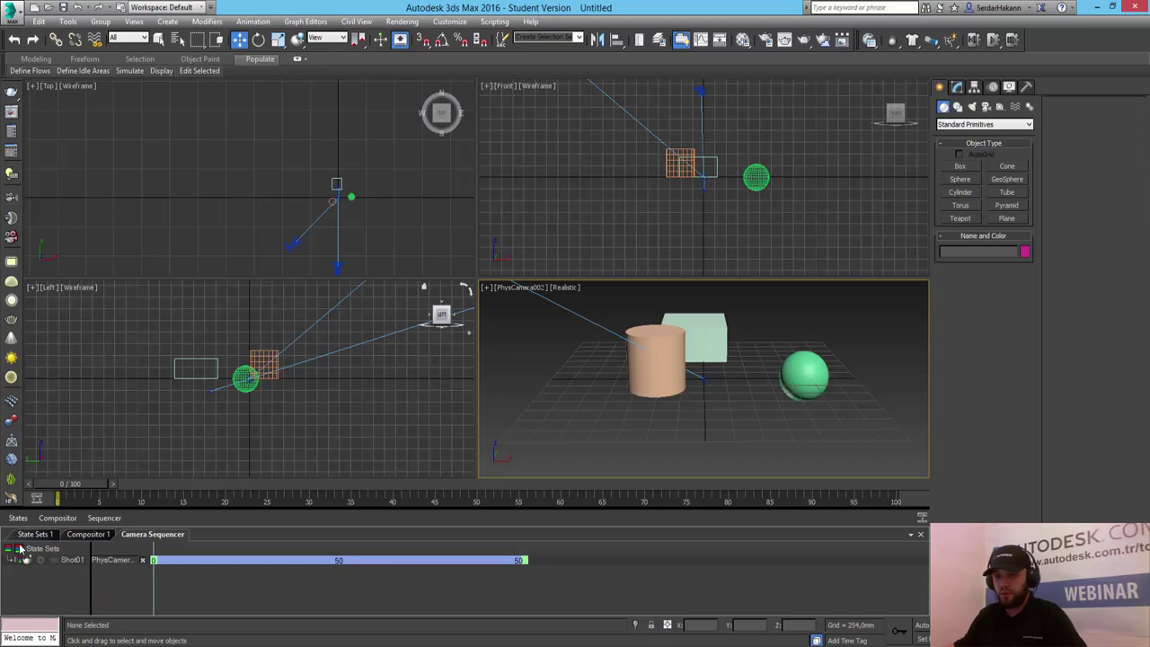
click(20, 550)
click(120, 570)
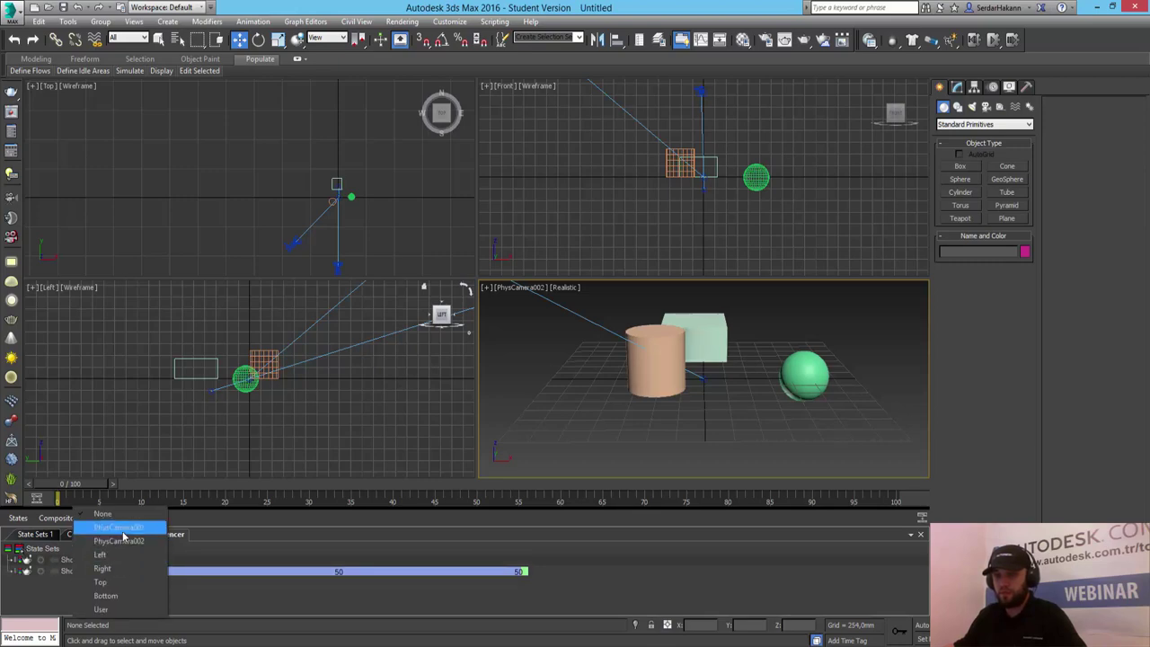
click(124, 543)
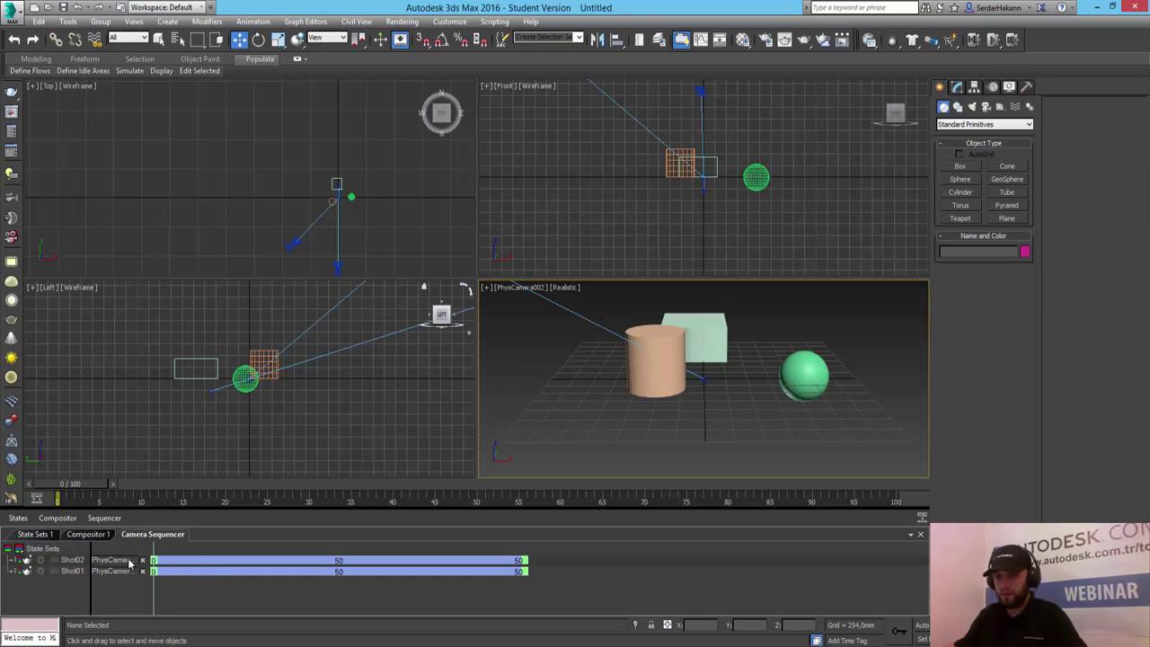
Step: Recheck the shot cameras, keeping PhysCamera002 for Shot02 and reselecting Shot01's camera
click(128, 559)
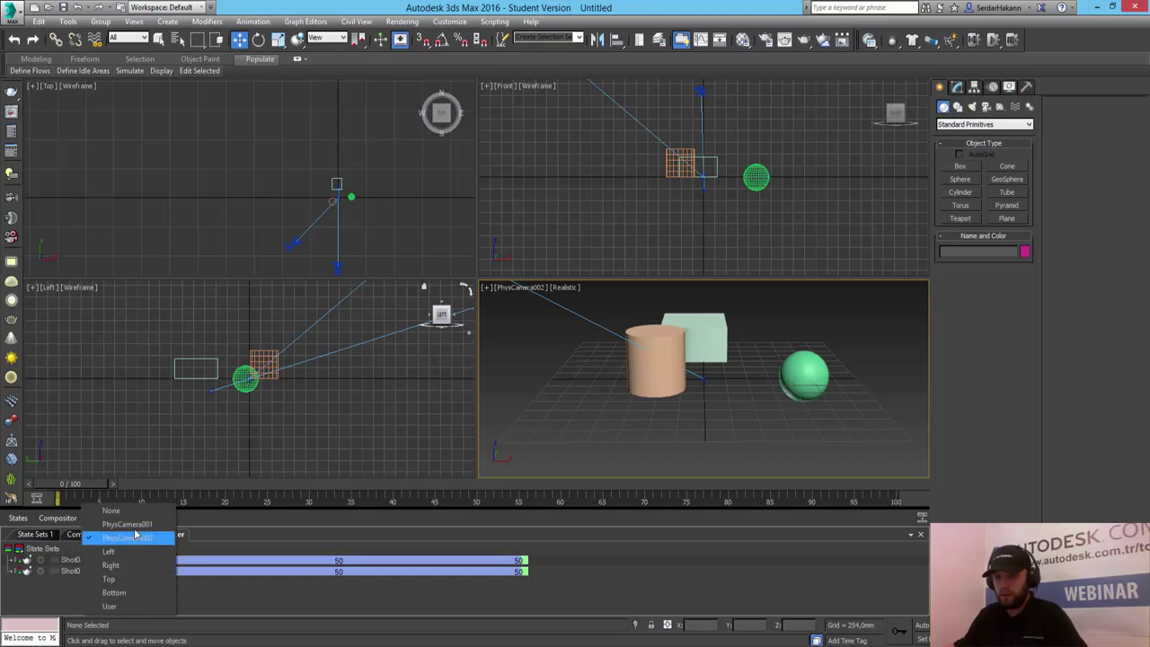
click(135, 537)
click(116, 571)
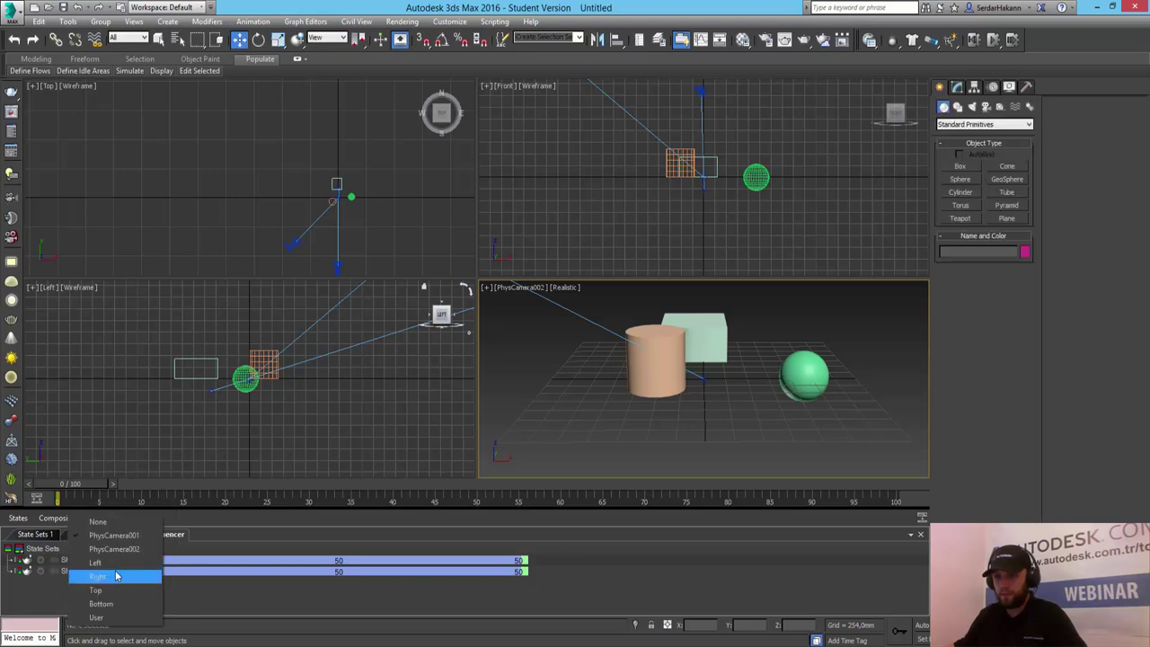
click(130, 549)
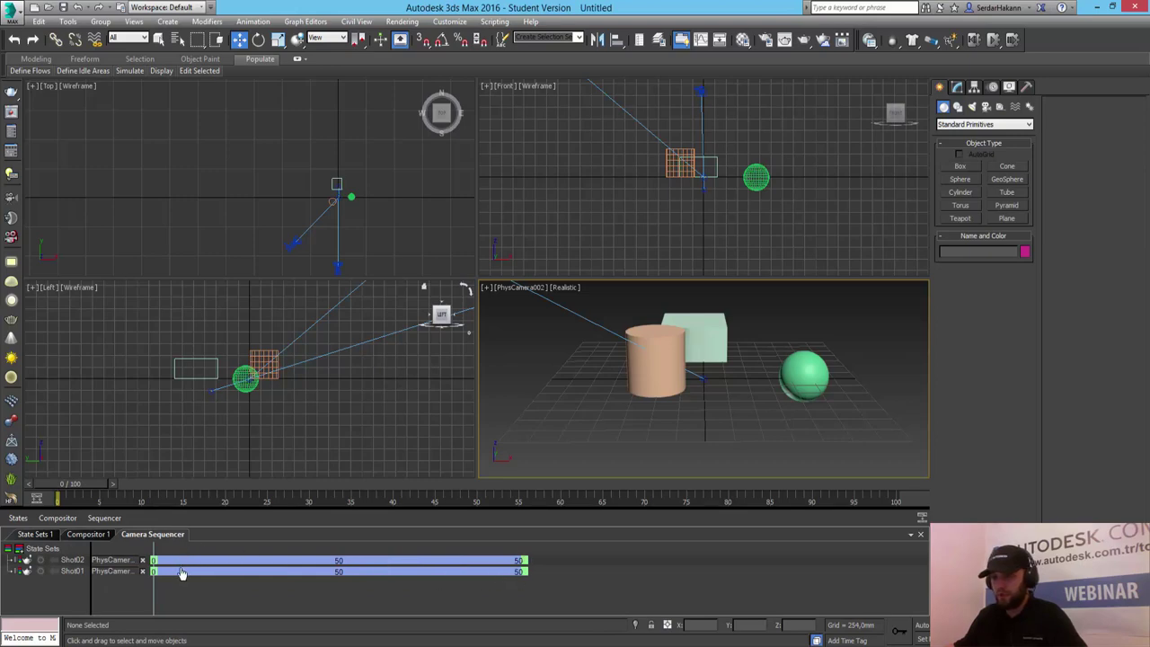
Step: Move Shot01 to frames 51–101 after Shot02, then play and stop the animation to preview the cut
drag(185, 573, 561, 603)
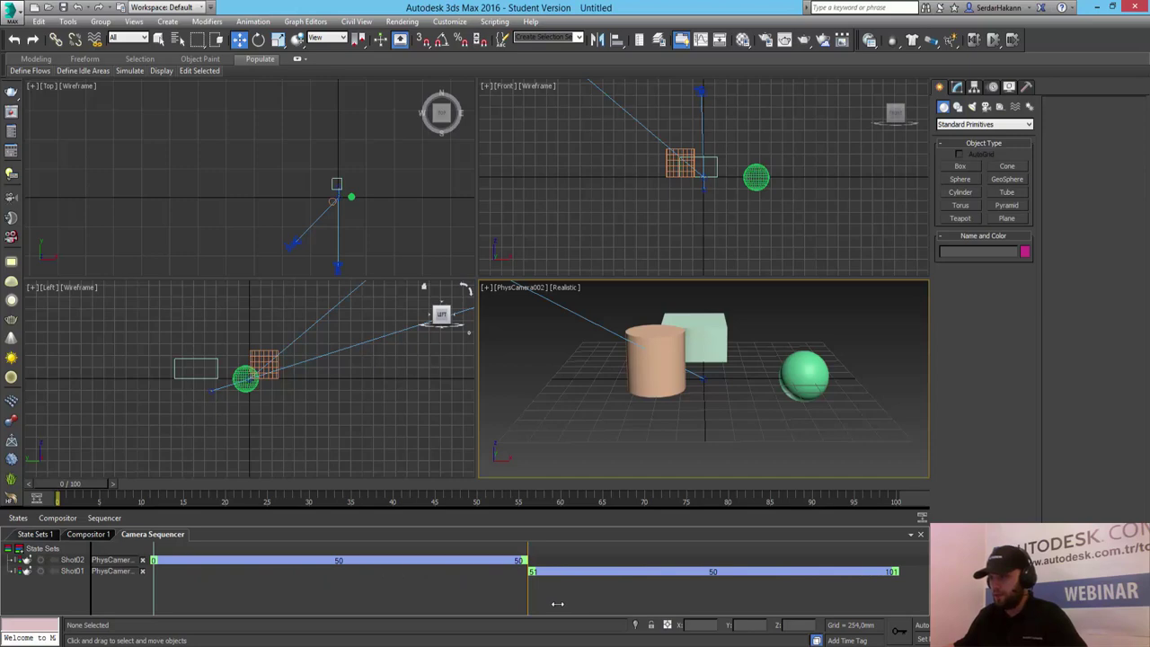
drag(557, 604, 555, 602)
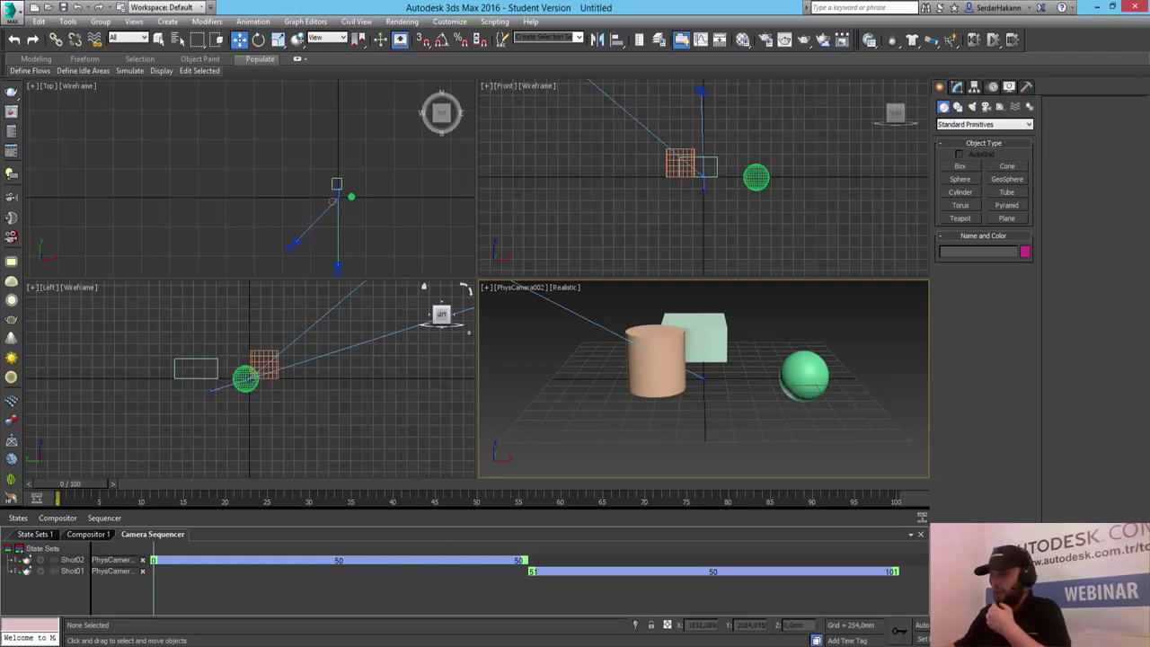
key(slash)
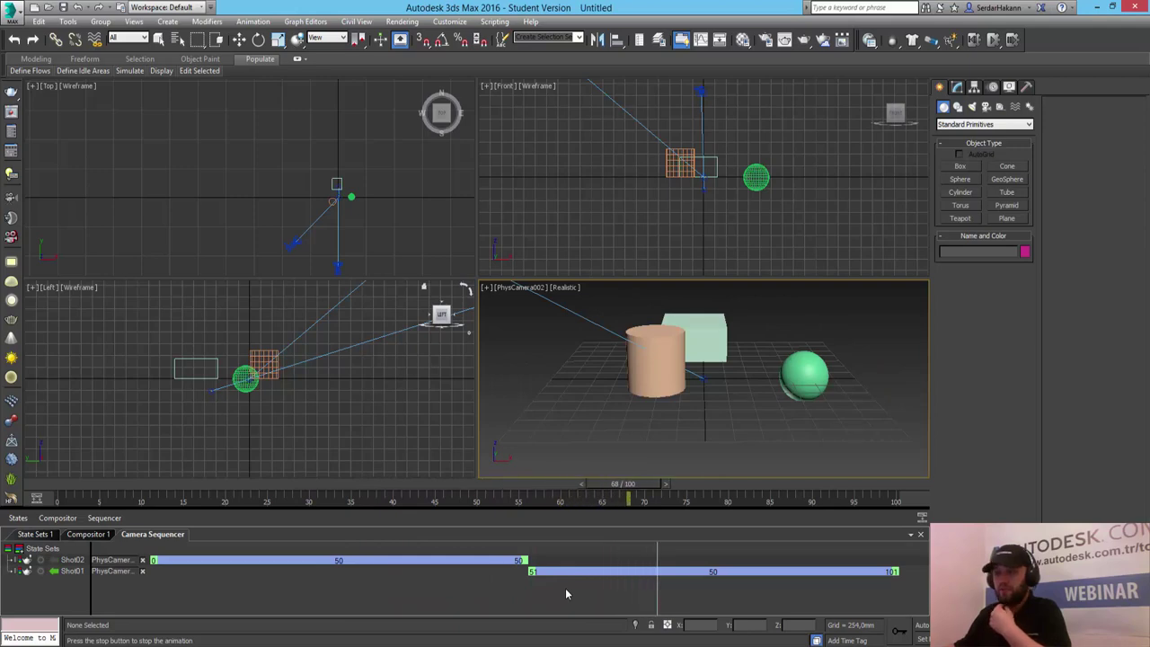
key(slash)
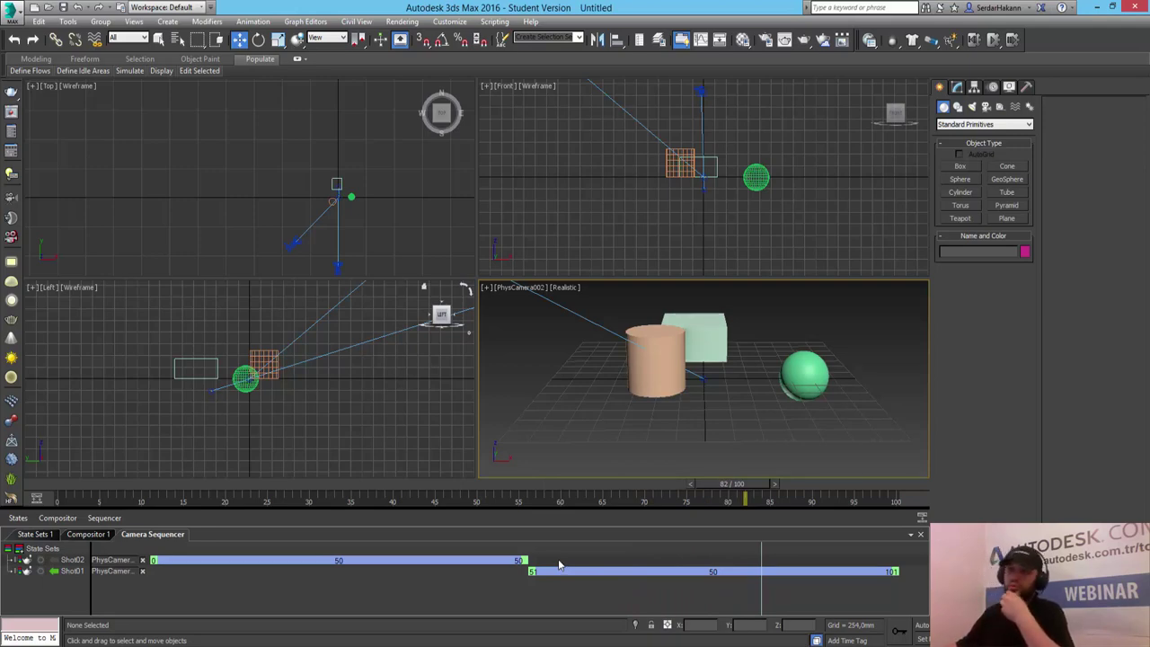
Step: Show the Compositor 1 node graph in an enlarged panel, panned to the Shot01 nodes
click(81, 534)
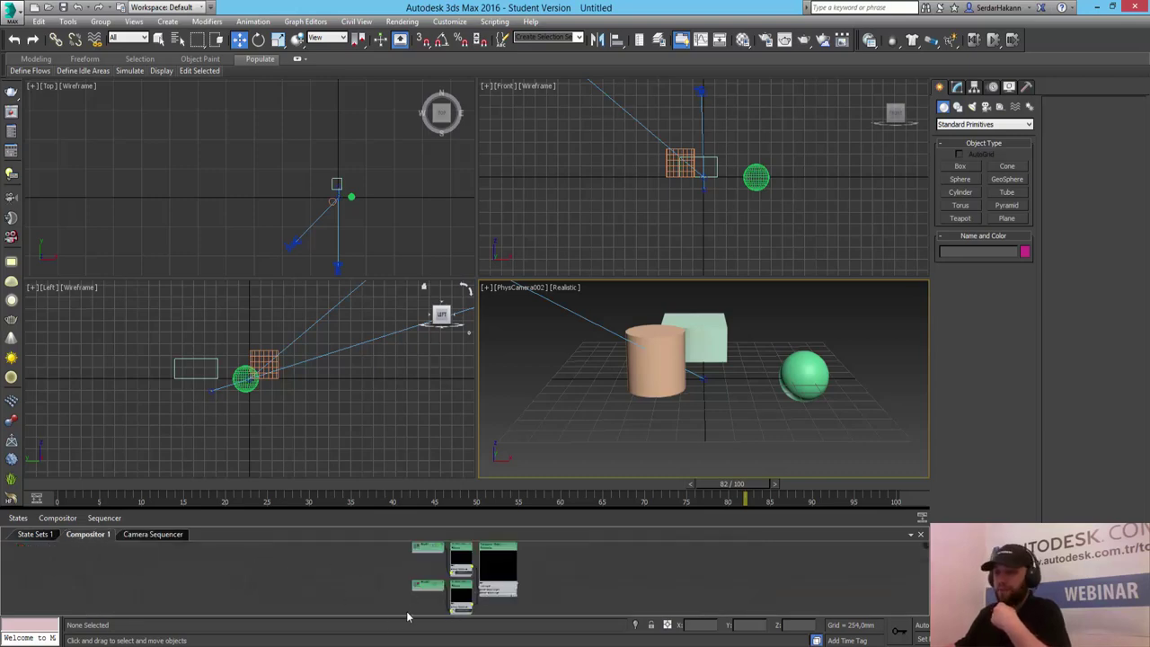
scroll(517, 586, up, 2)
scroll(517, 586, up, 2)
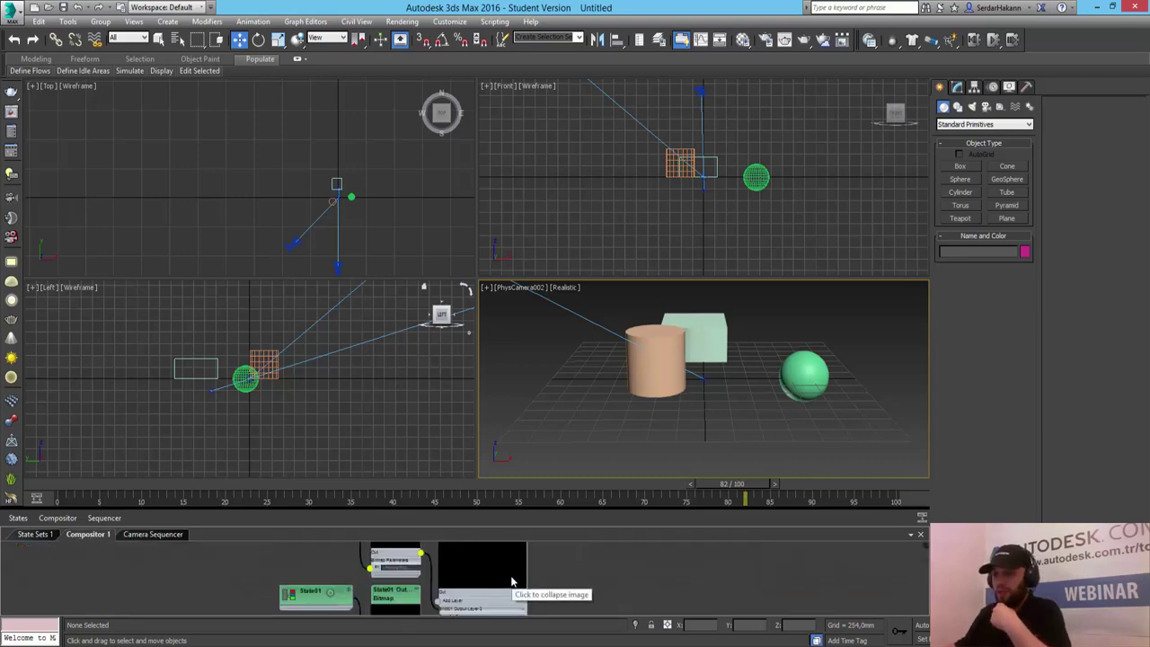
drag(468, 508, 481, 359)
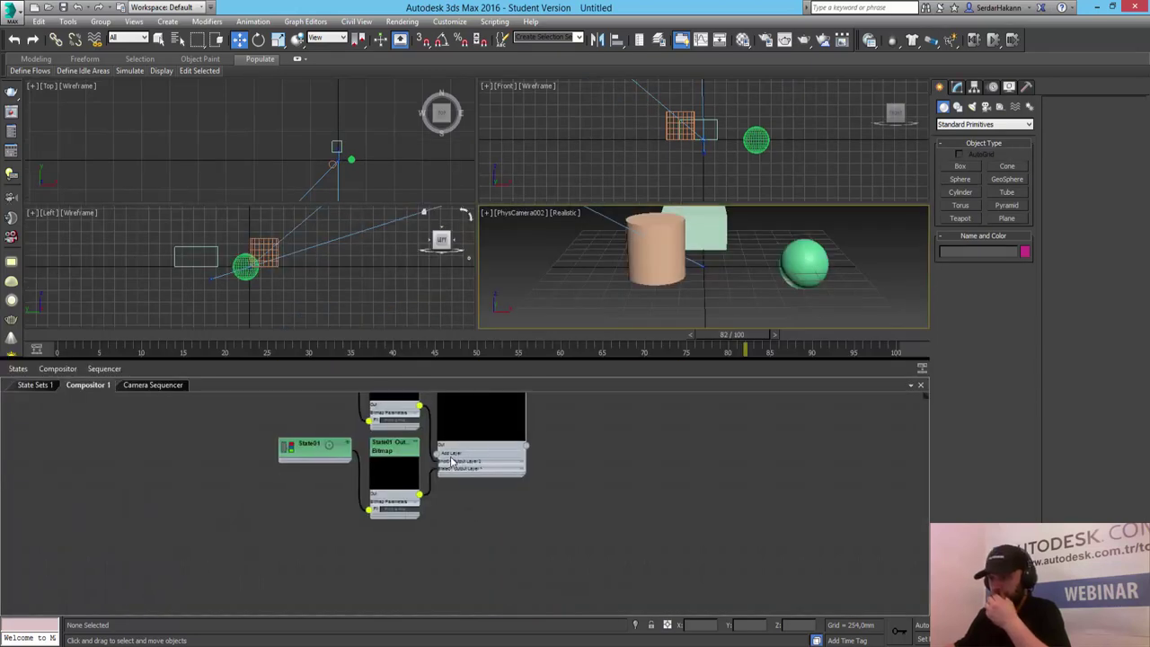
middle_drag(452, 457, 450, 533)
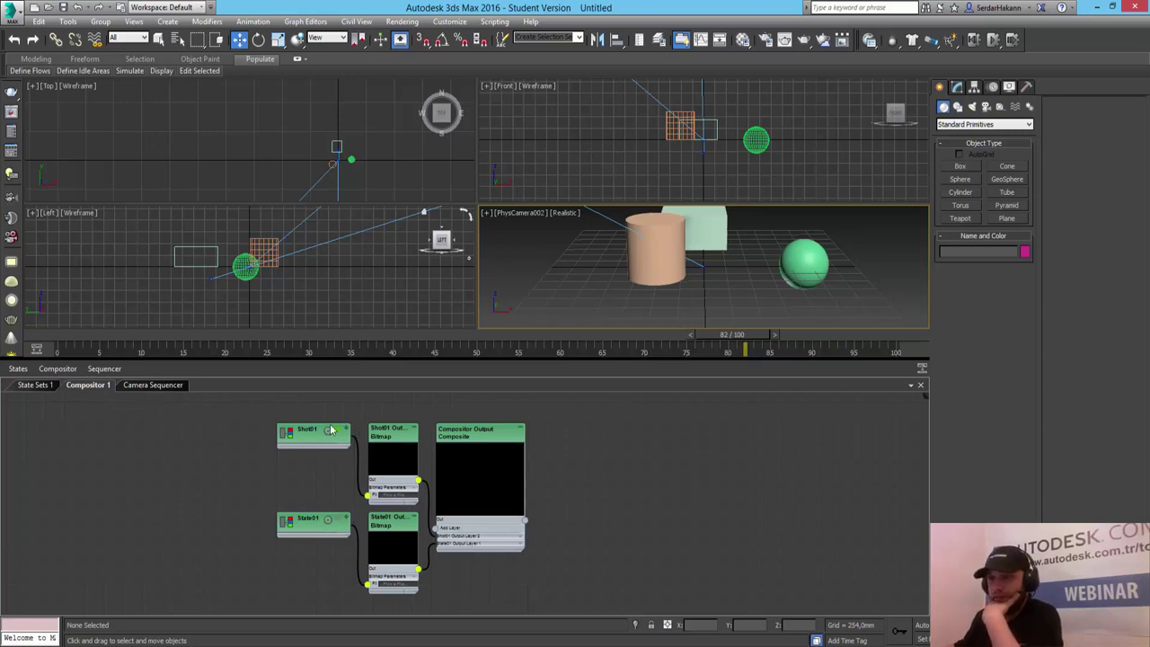
Step: In Camera Sequencer, make Shot01 the active shot so the view shows PhysCamera002
click(34, 384)
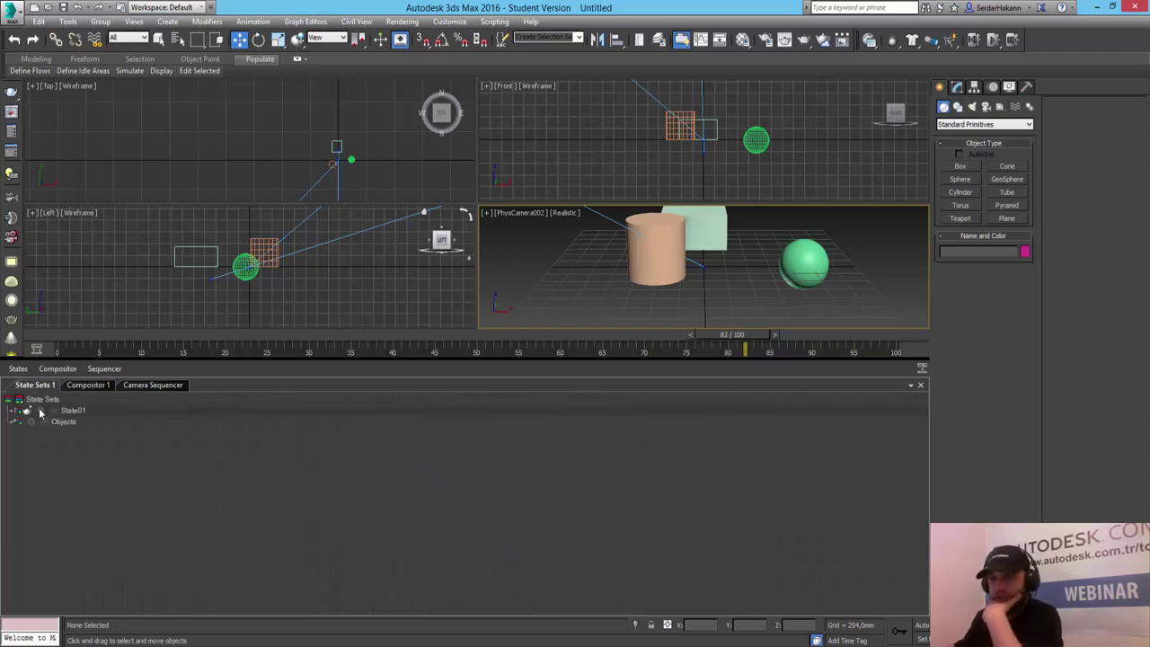
click(85, 386)
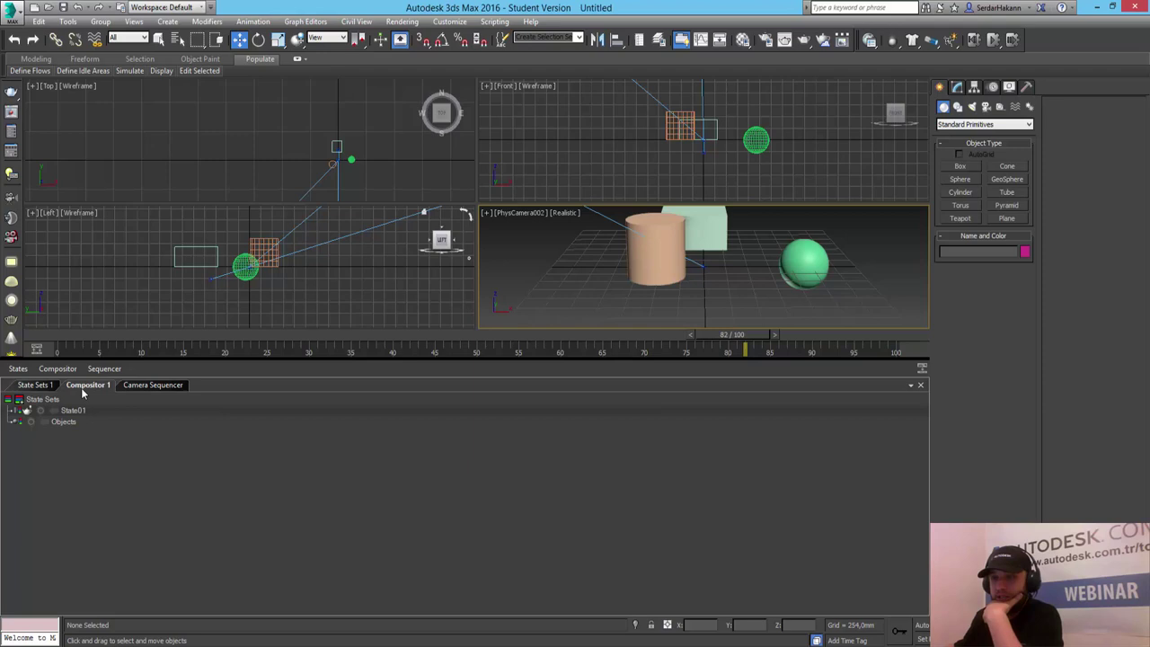
click(158, 387)
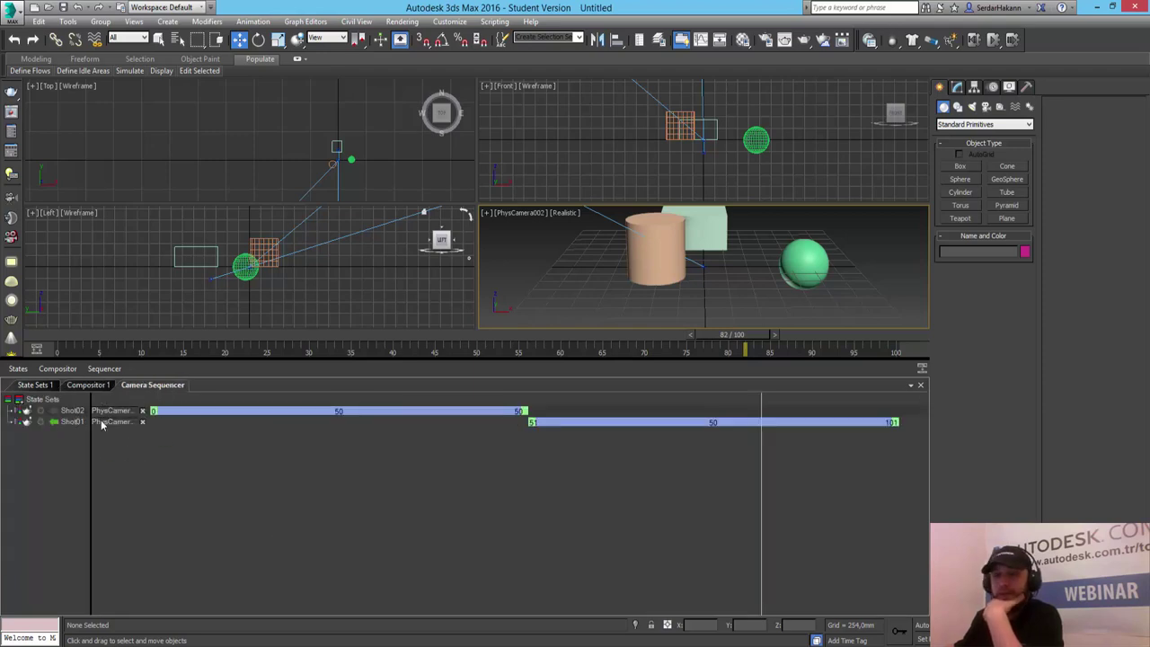
click(59, 414)
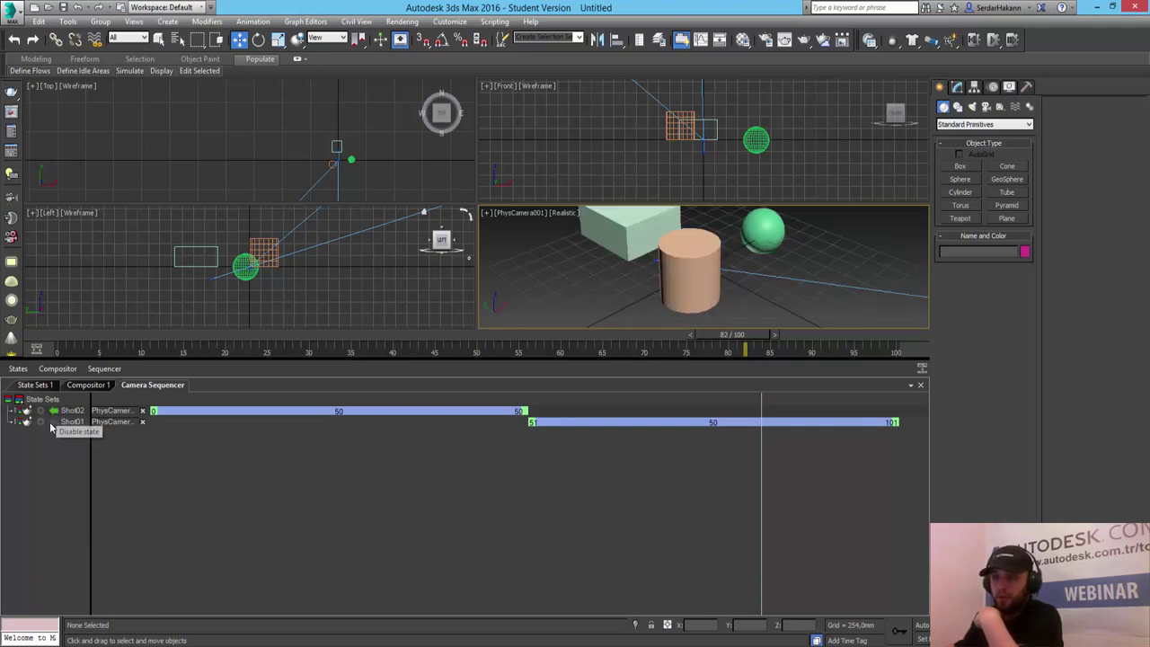
click(53, 422)
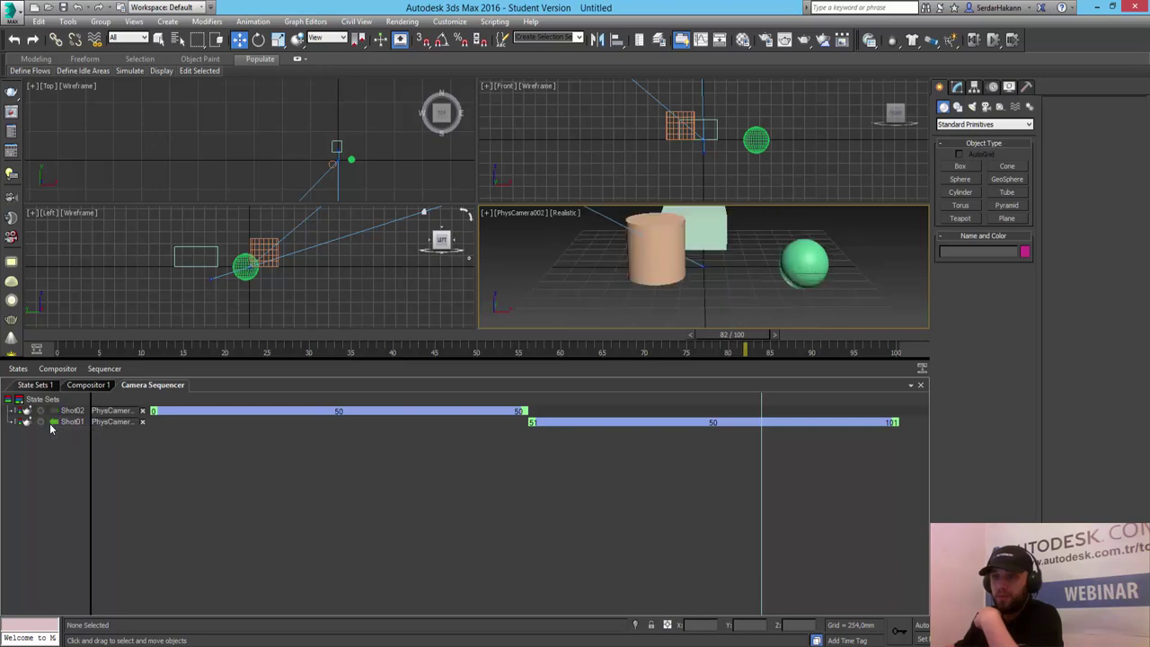
Step: Give the viewports more height and move the Compositor Output node right in the graph
click(85, 385)
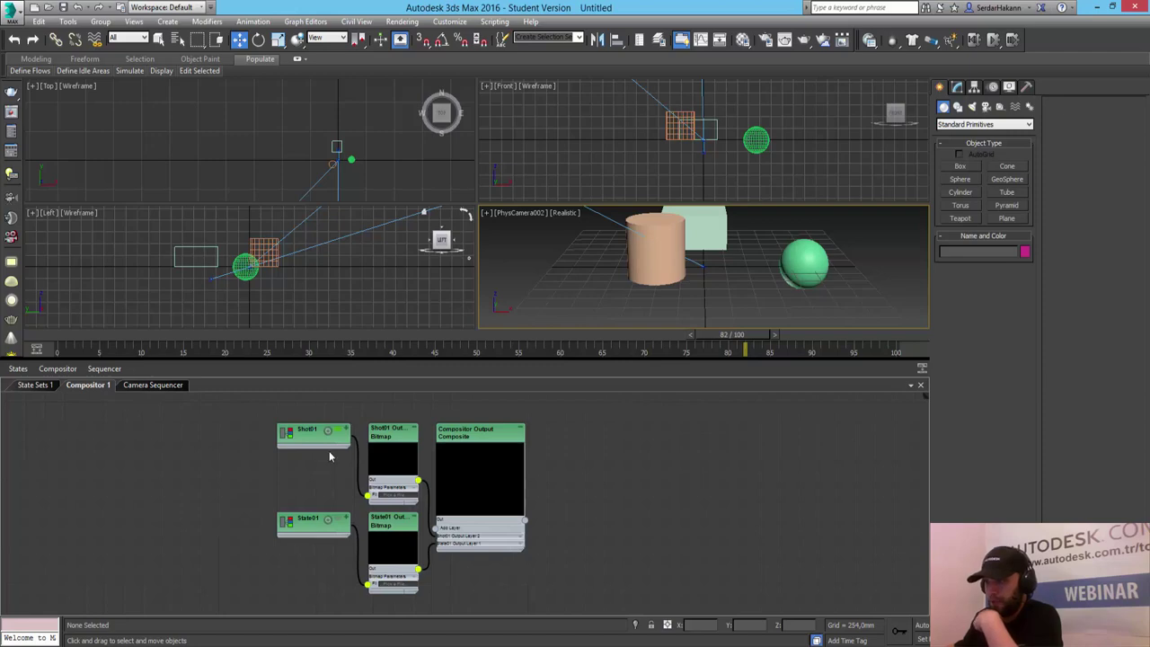
middle_drag(329, 450, 312, 455)
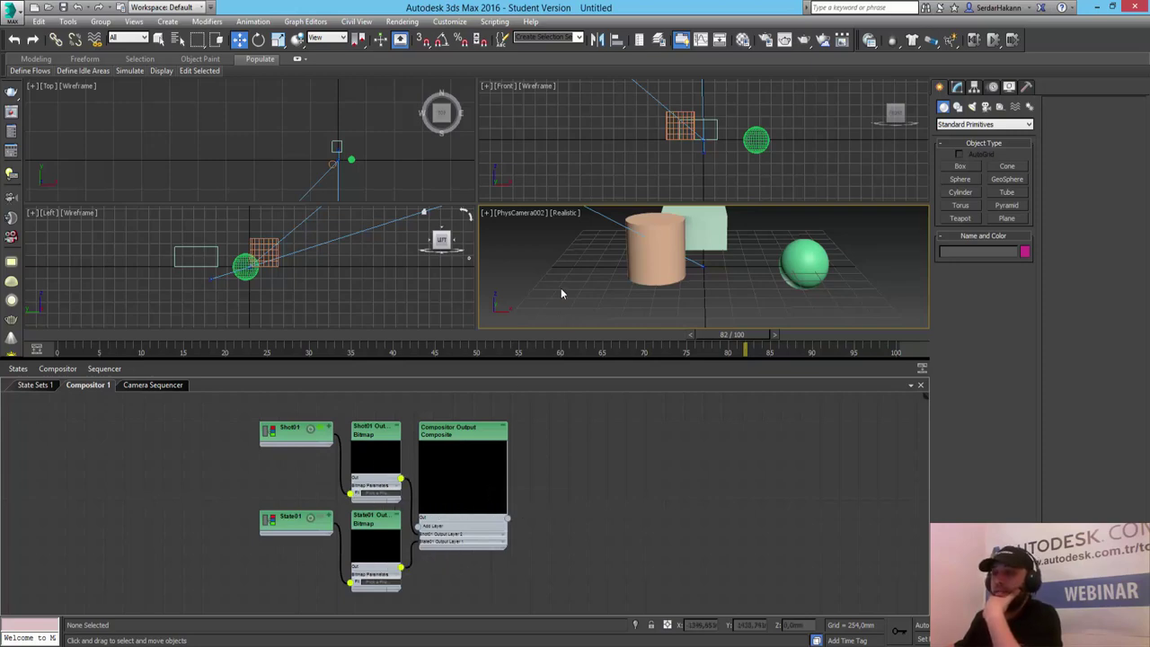
drag(518, 356, 493, 491)
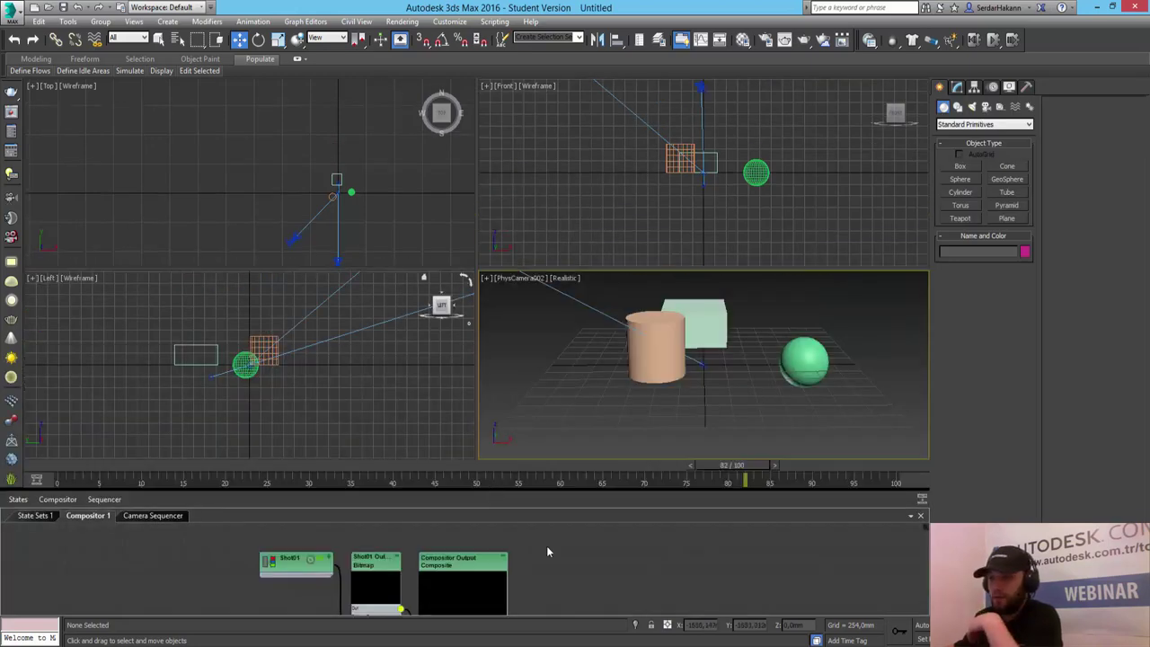
scroll(544, 582, down, 2)
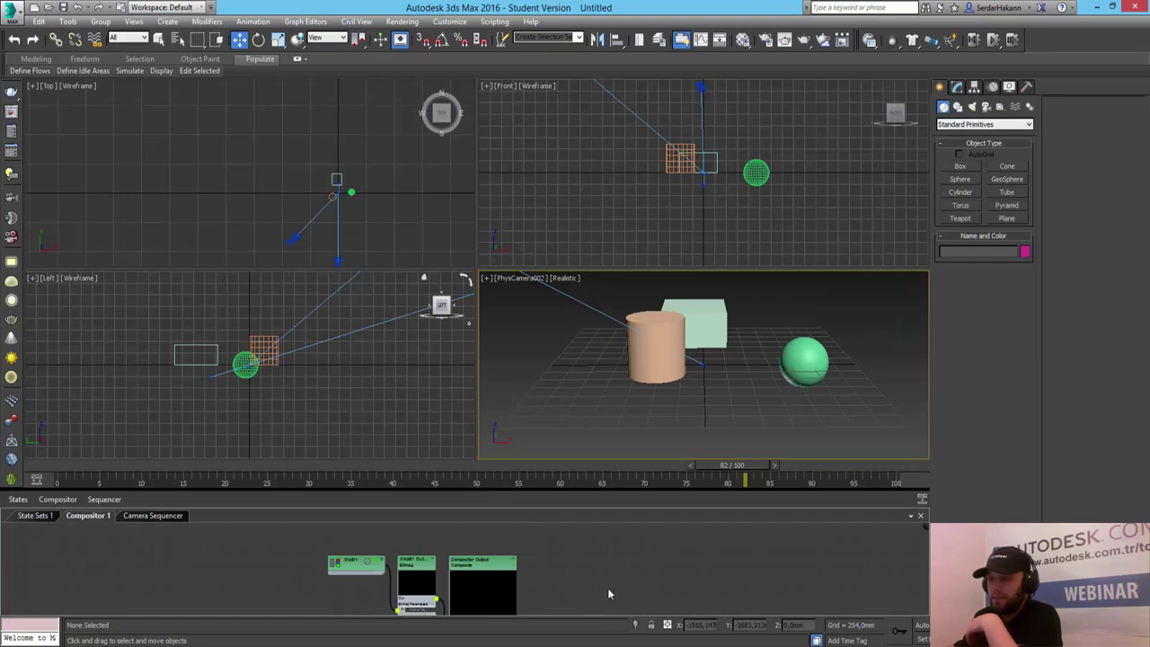
middle_drag(607, 588, 603, 549)
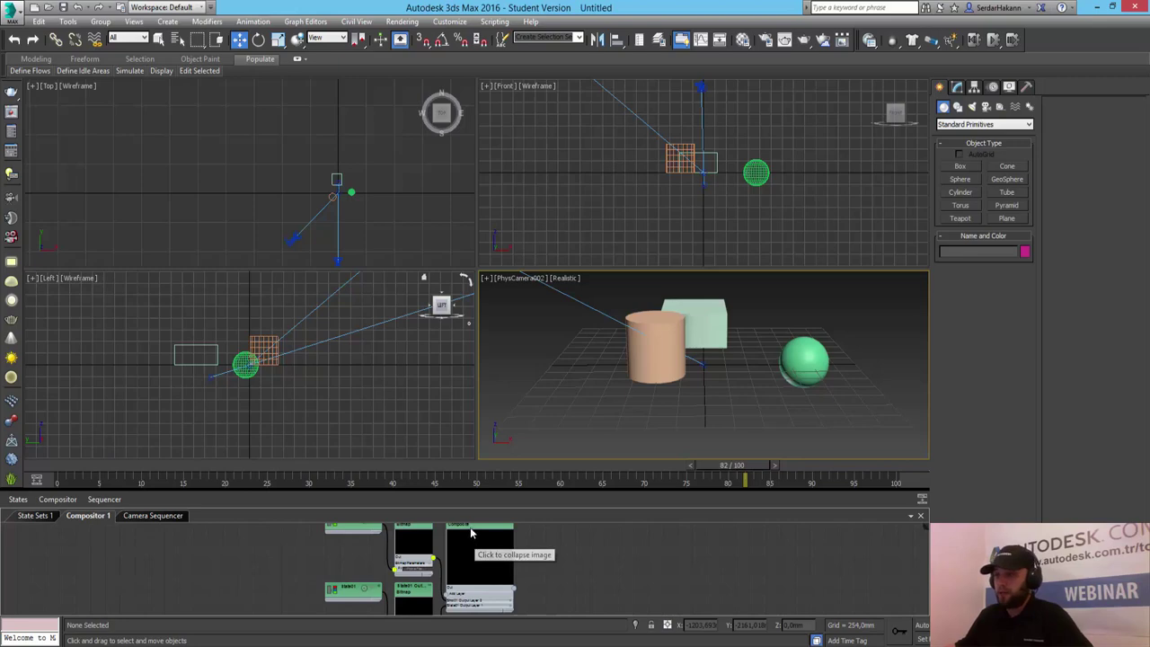
drag(470, 533, 504, 543)
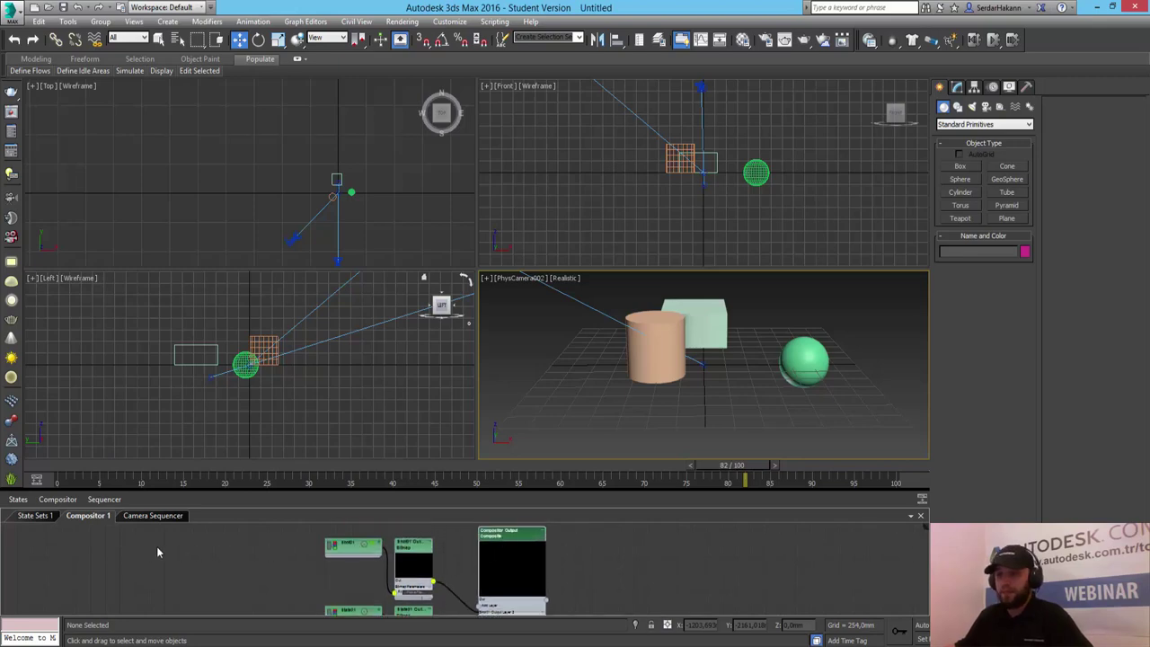
click(134, 516)
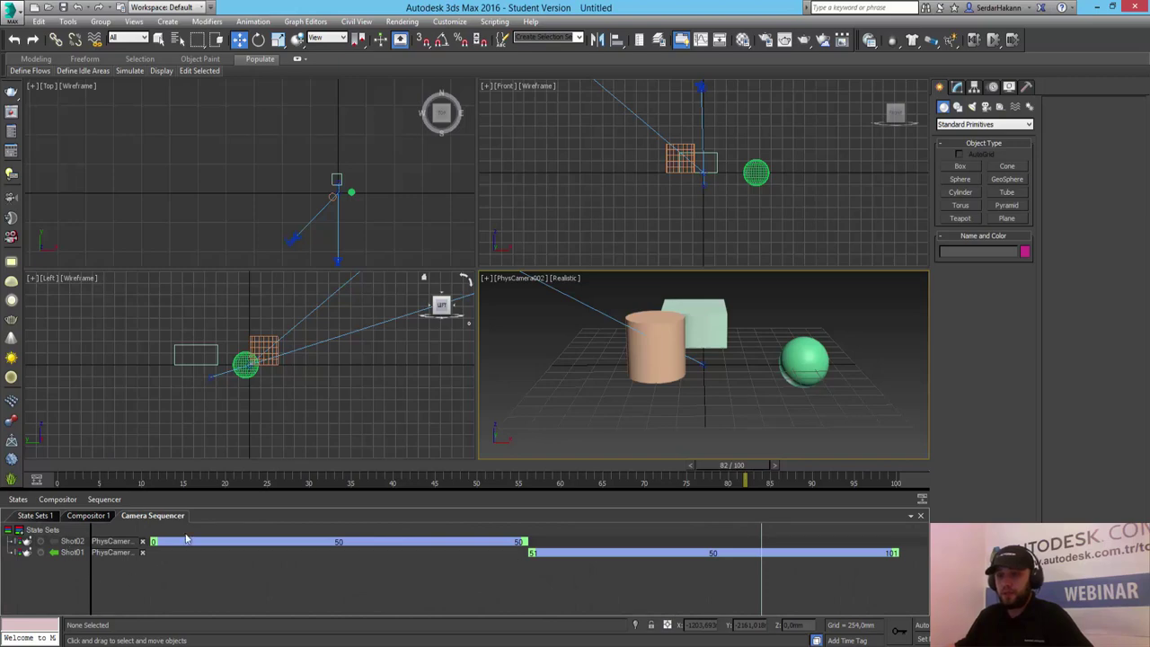
Step: Choose States > Render Outputs... to show the renderoutput\<StateName>\<StateName>_output.tga pattern
click(57, 500)
click(18, 499)
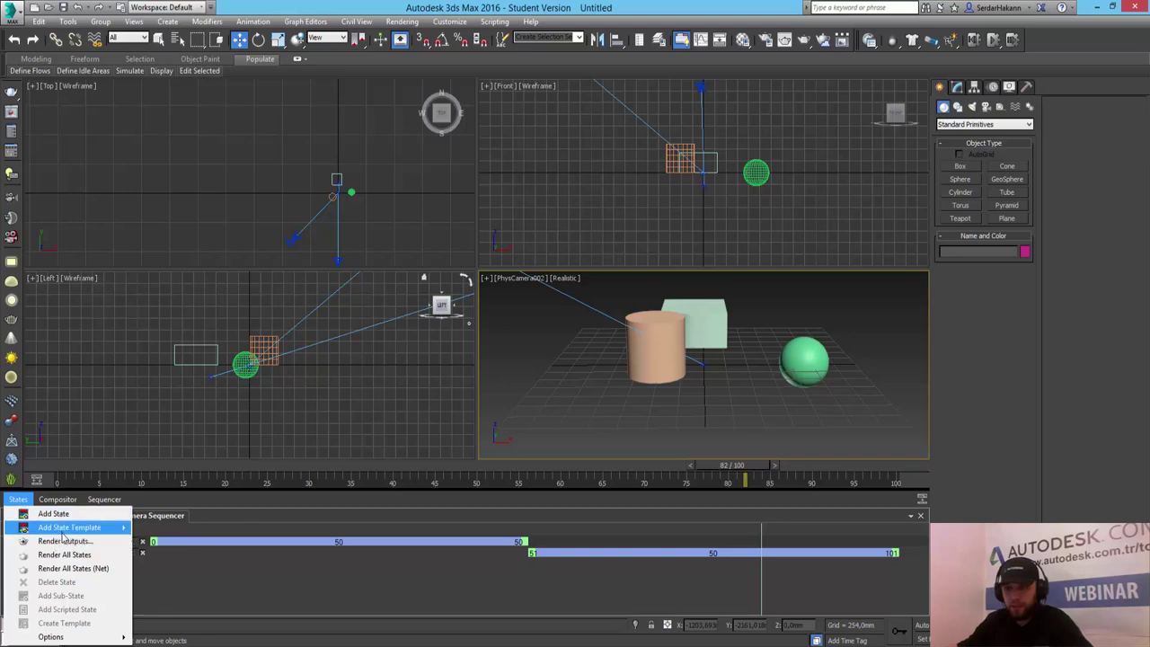
mouse_move(69, 527)
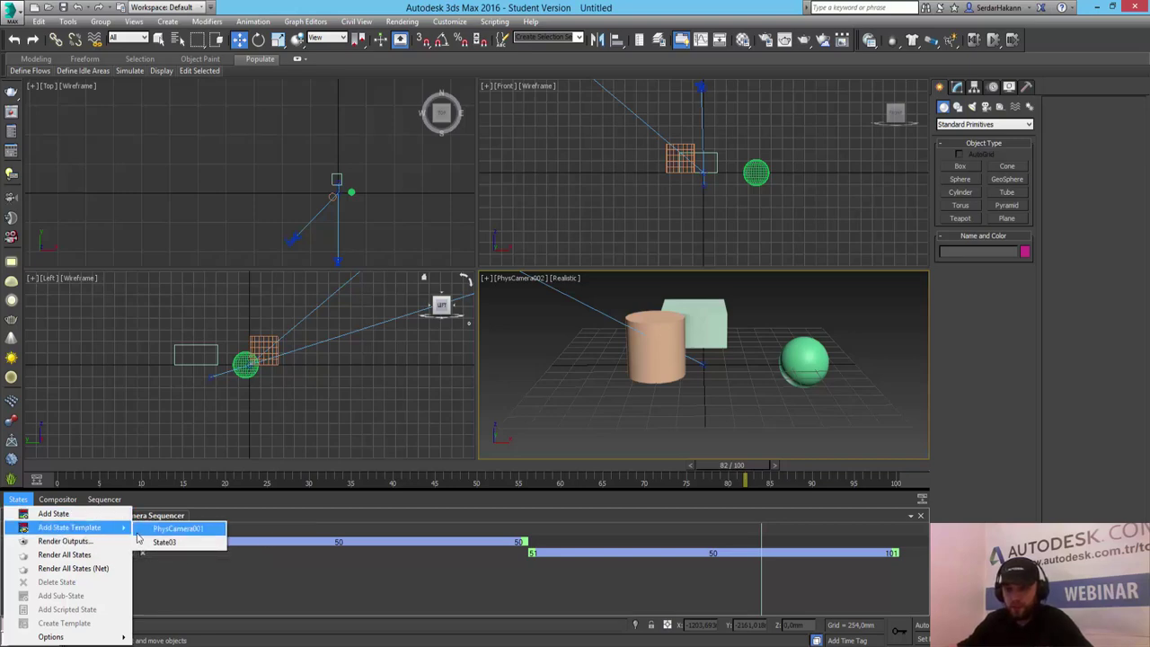
click(65, 541)
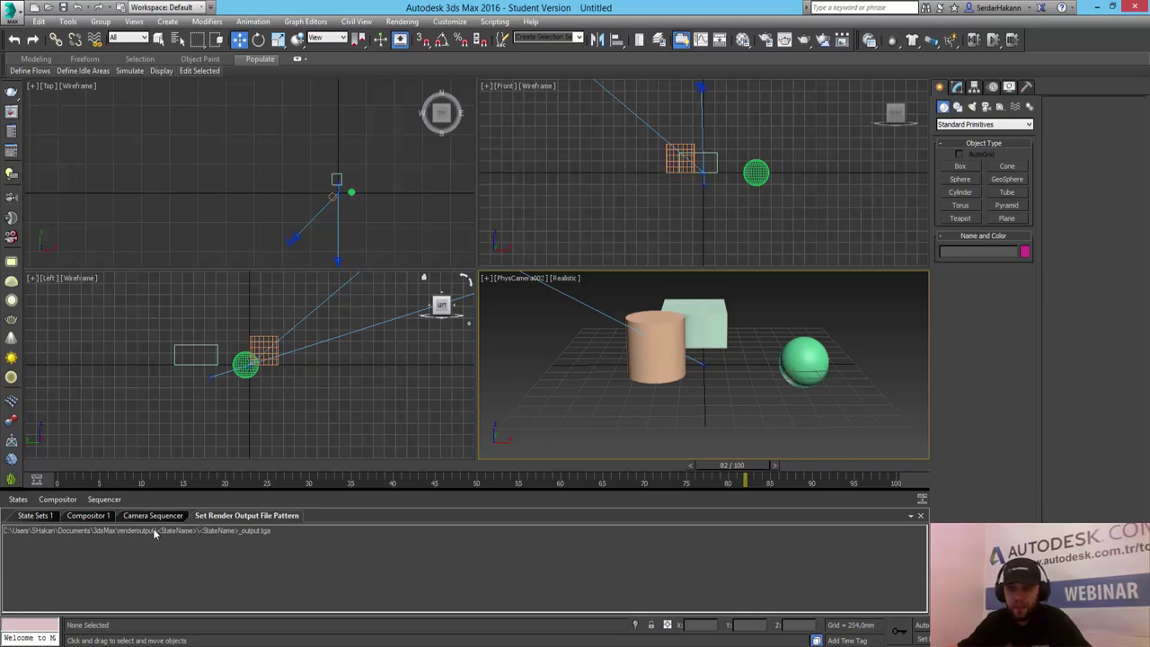
click(10, 500)
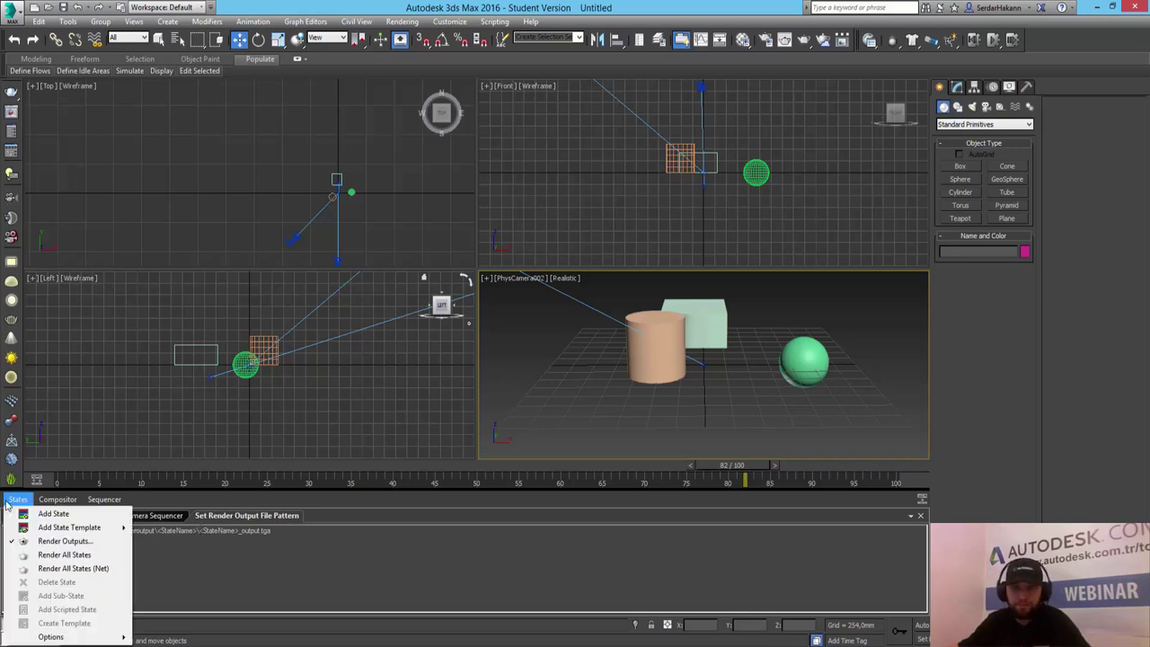
click(62, 555)
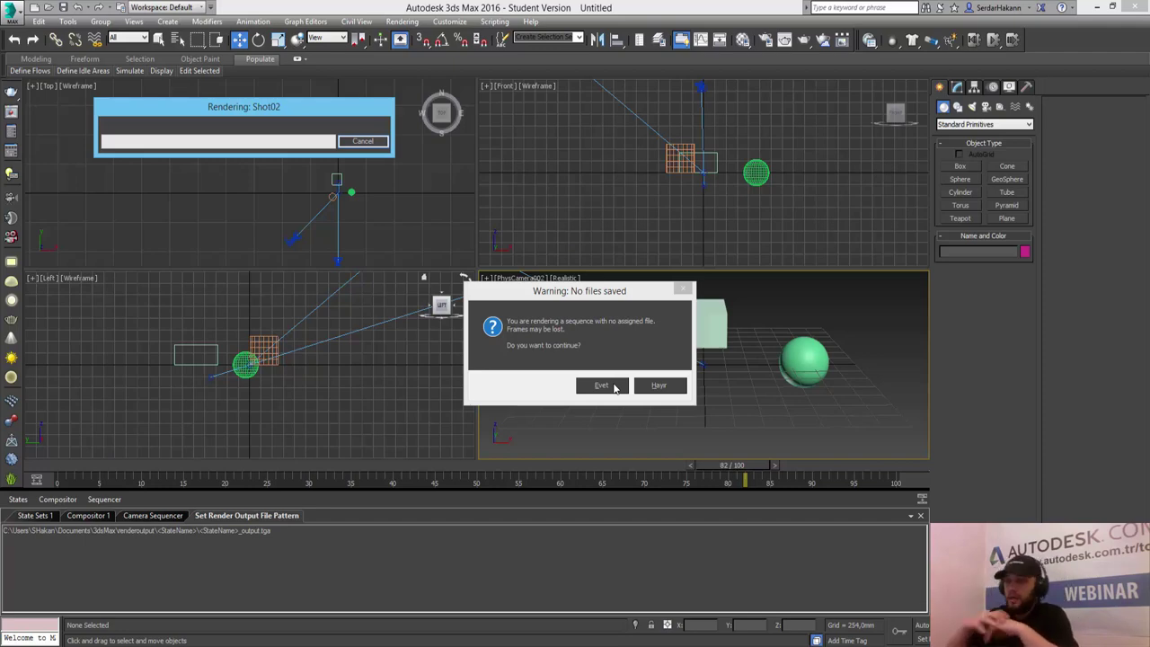
click(656, 388)
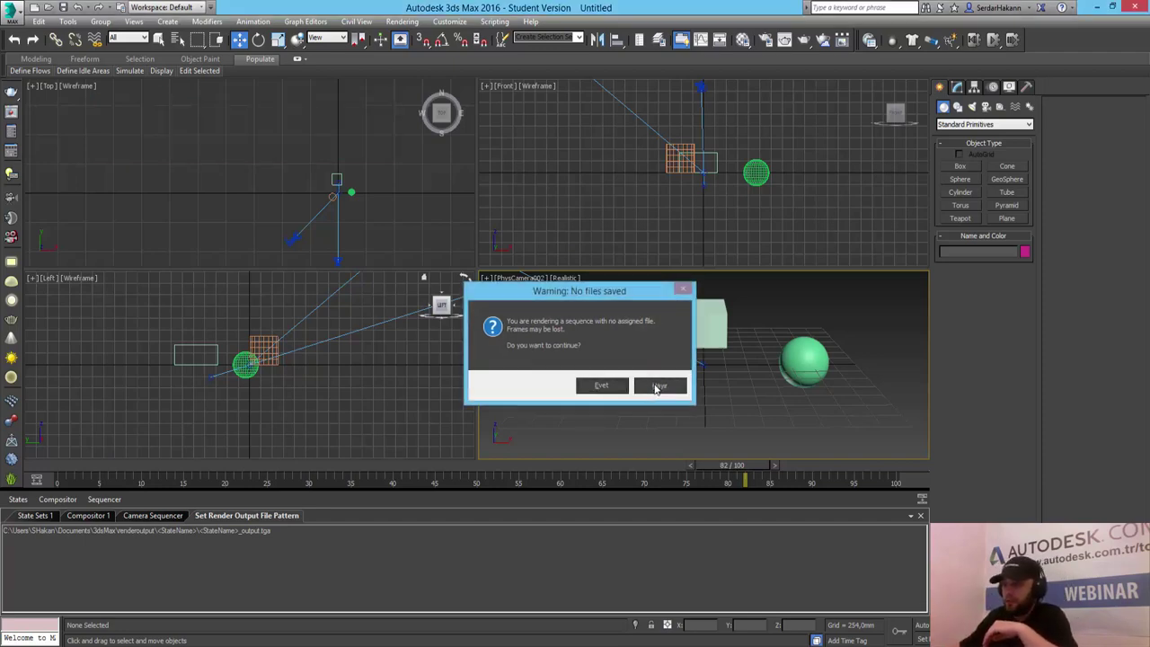
click(654, 387)
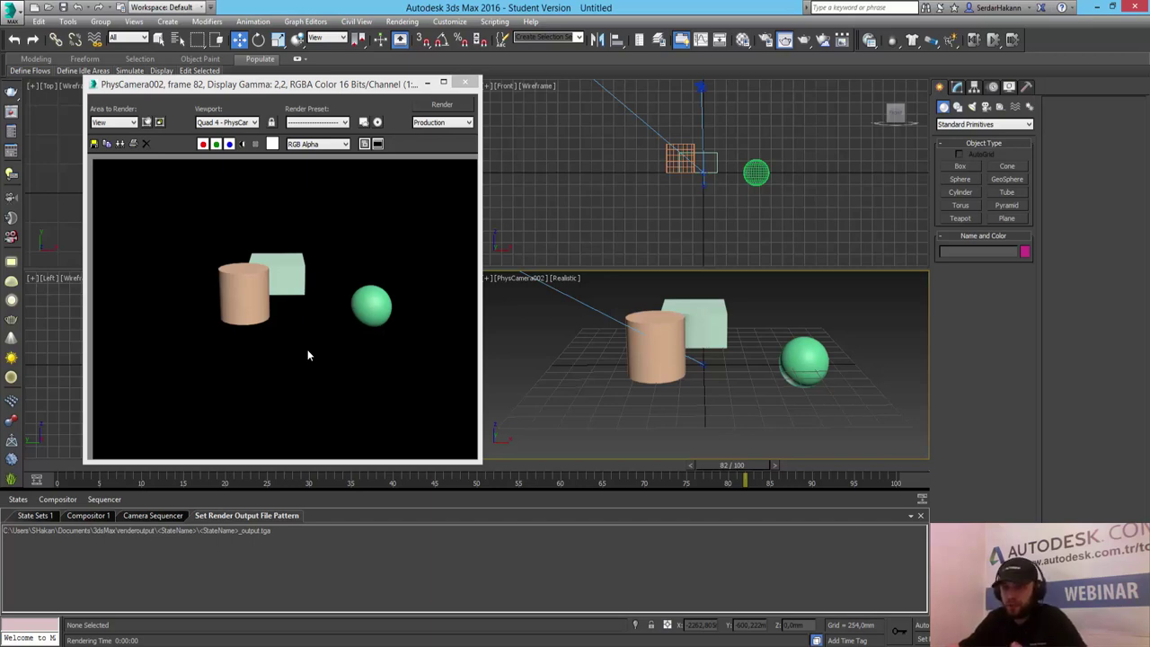
click(465, 82)
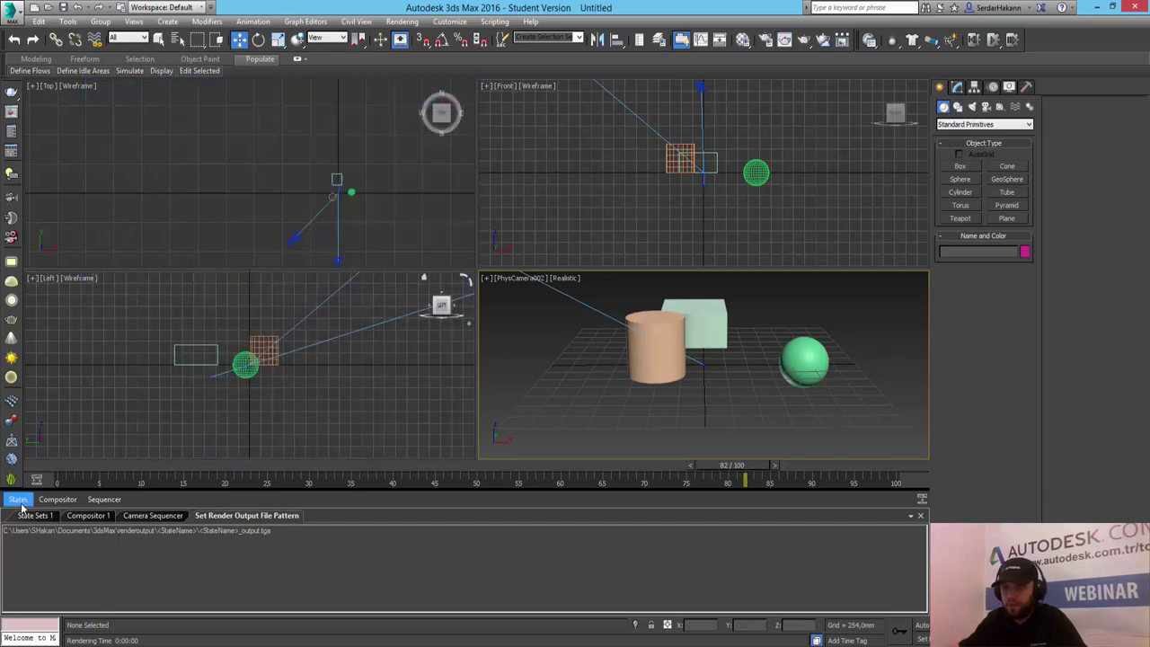
Step: Open the States menu to reach the State Sets Options
click(20, 502)
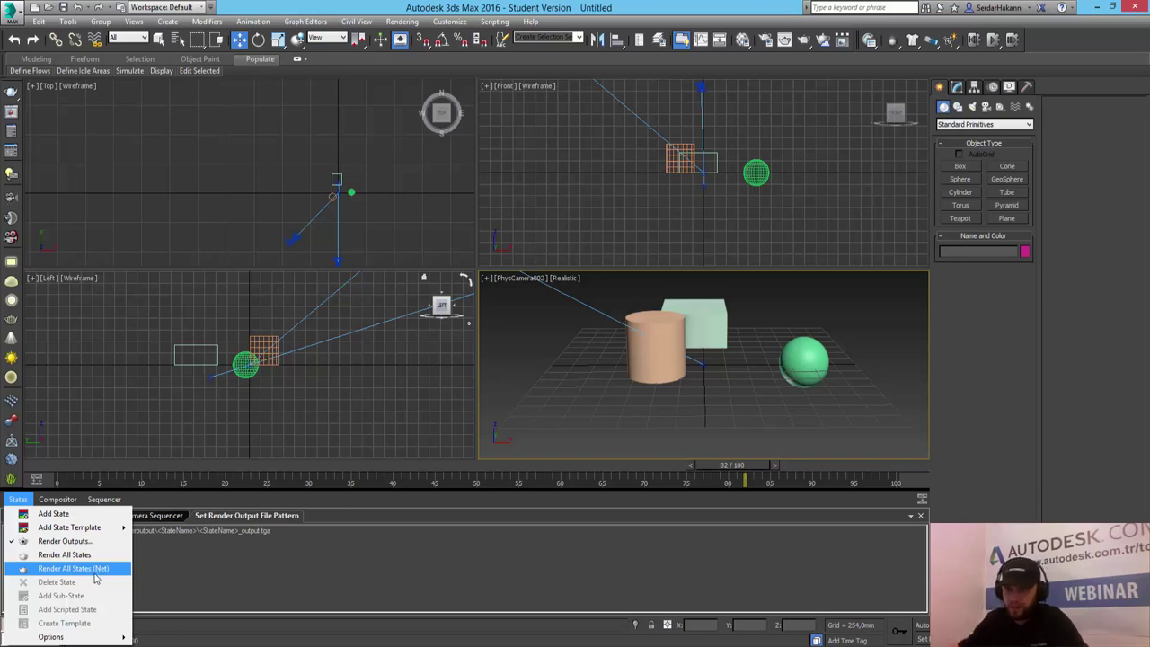
mouse_move(54, 636)
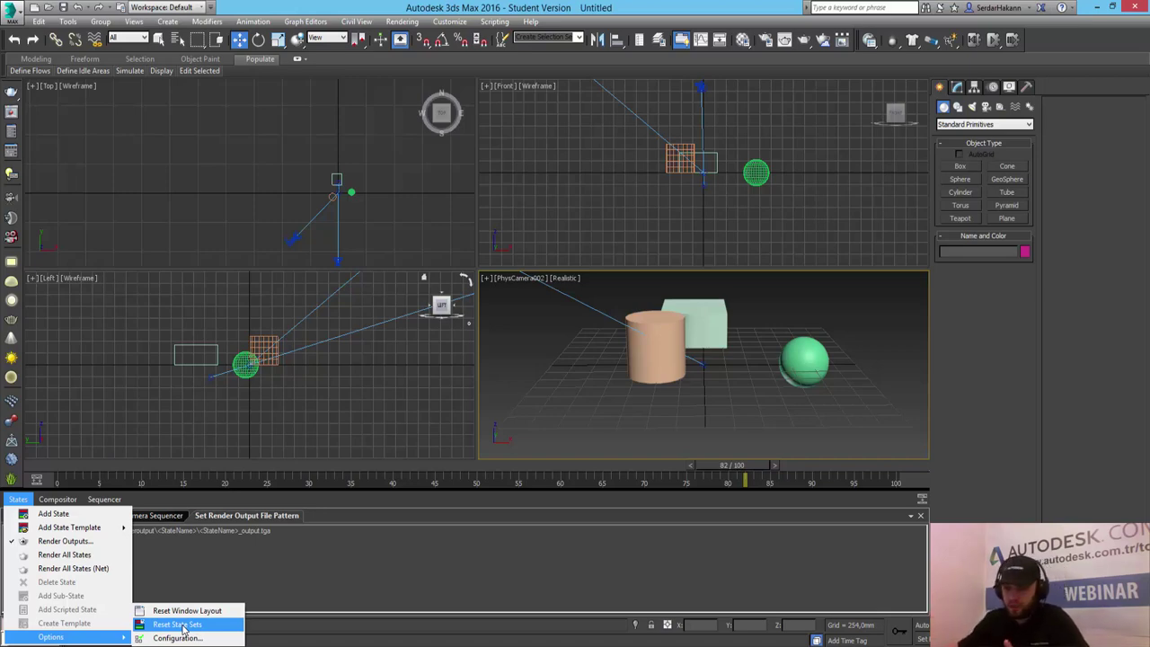
click(183, 639)
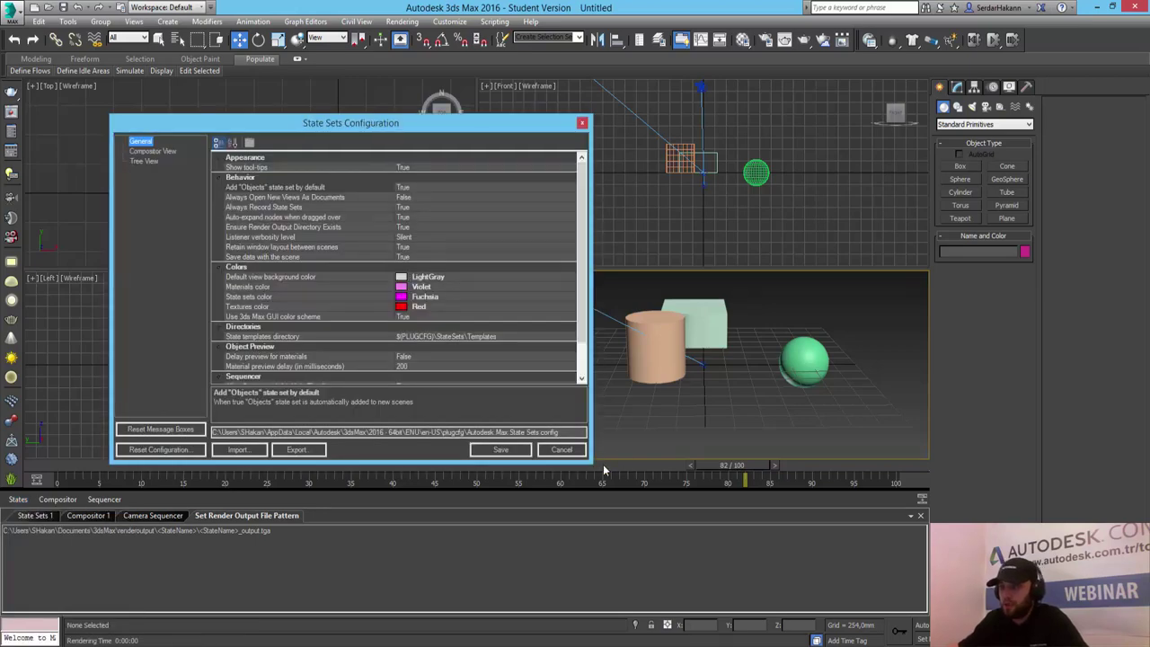
drag(587, 463, 668, 545)
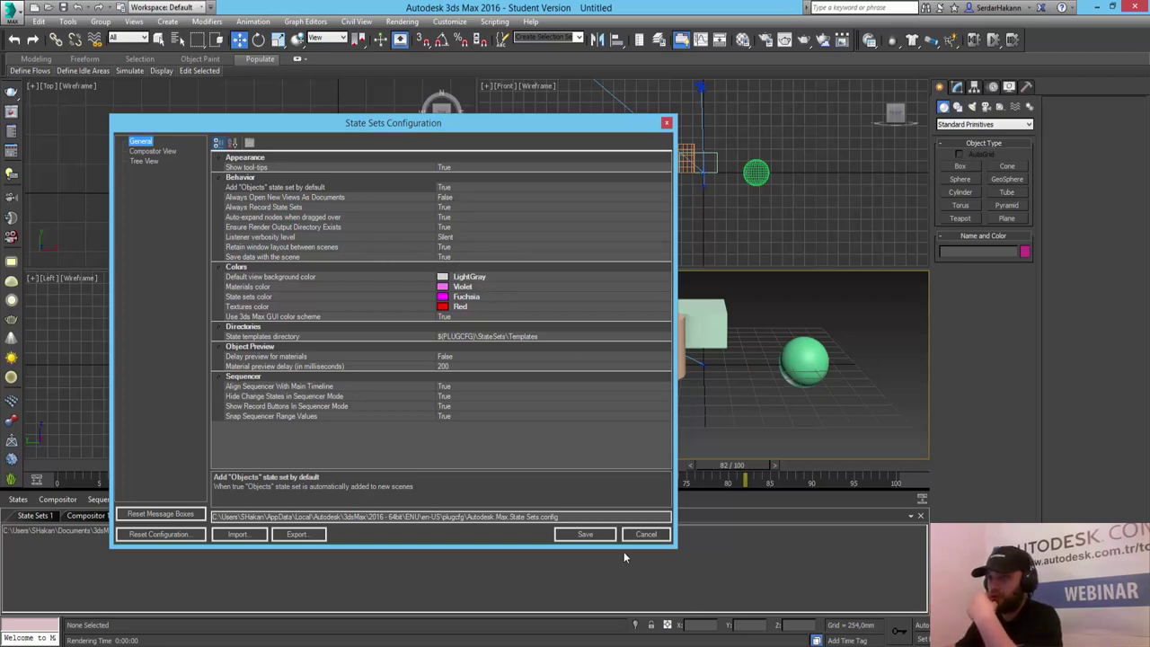
click(647, 534)
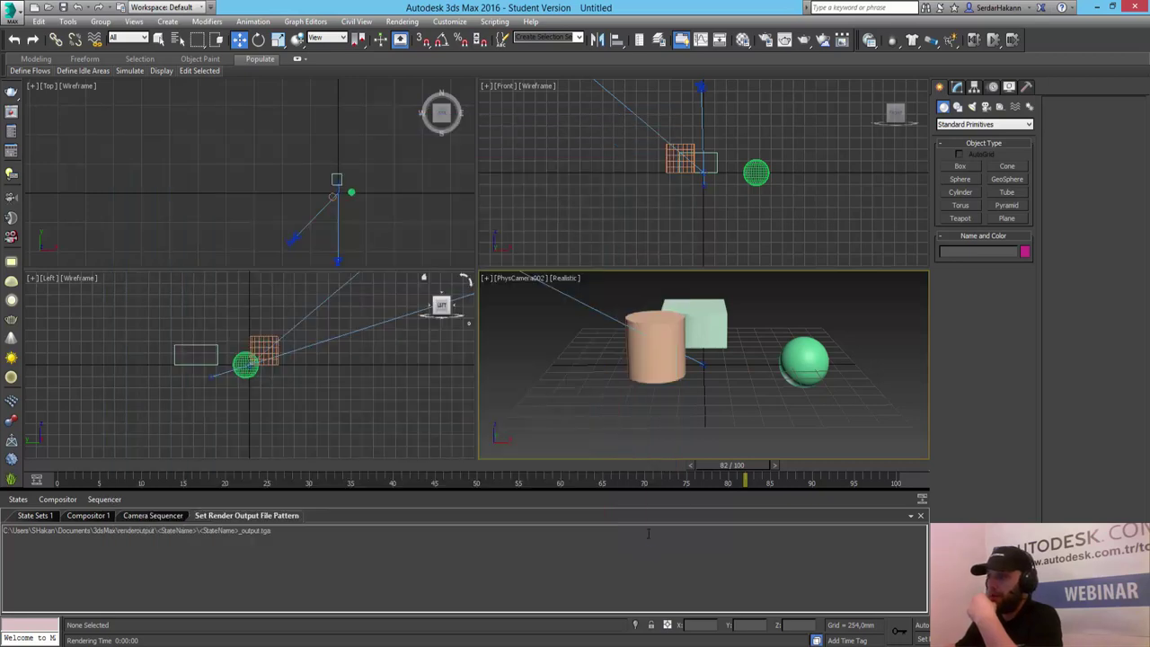
Step: Open Compositor > Create PSD... for frames 51–101, cancelling once and reopening it
click(59, 499)
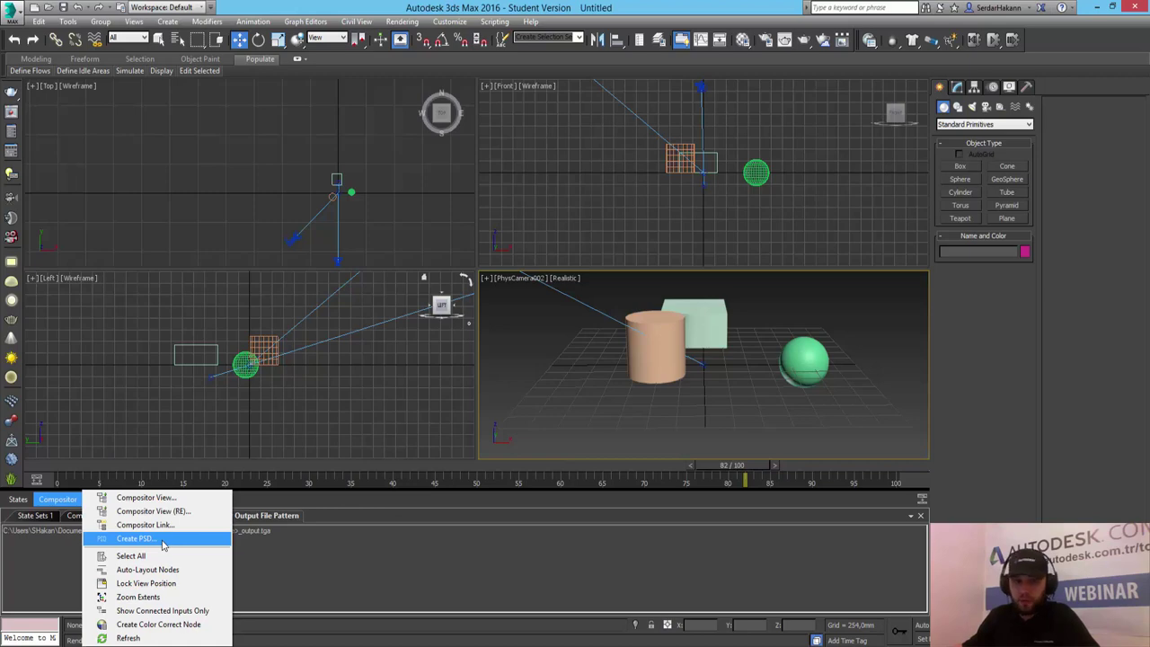
click(162, 545)
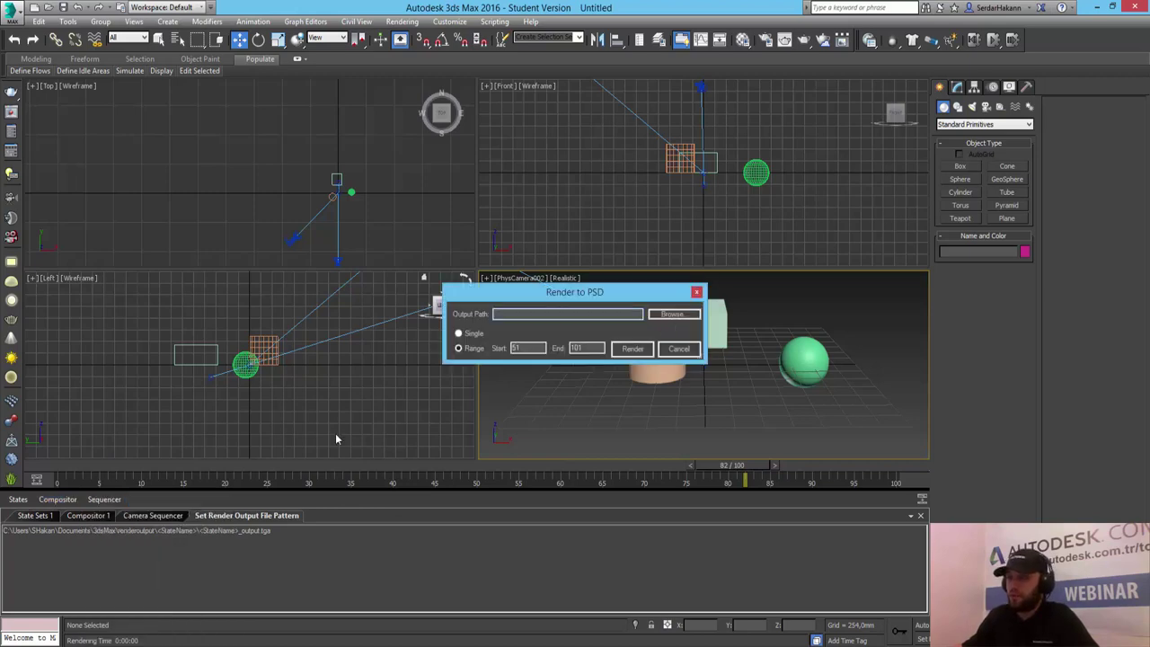
click(683, 352)
click(63, 503)
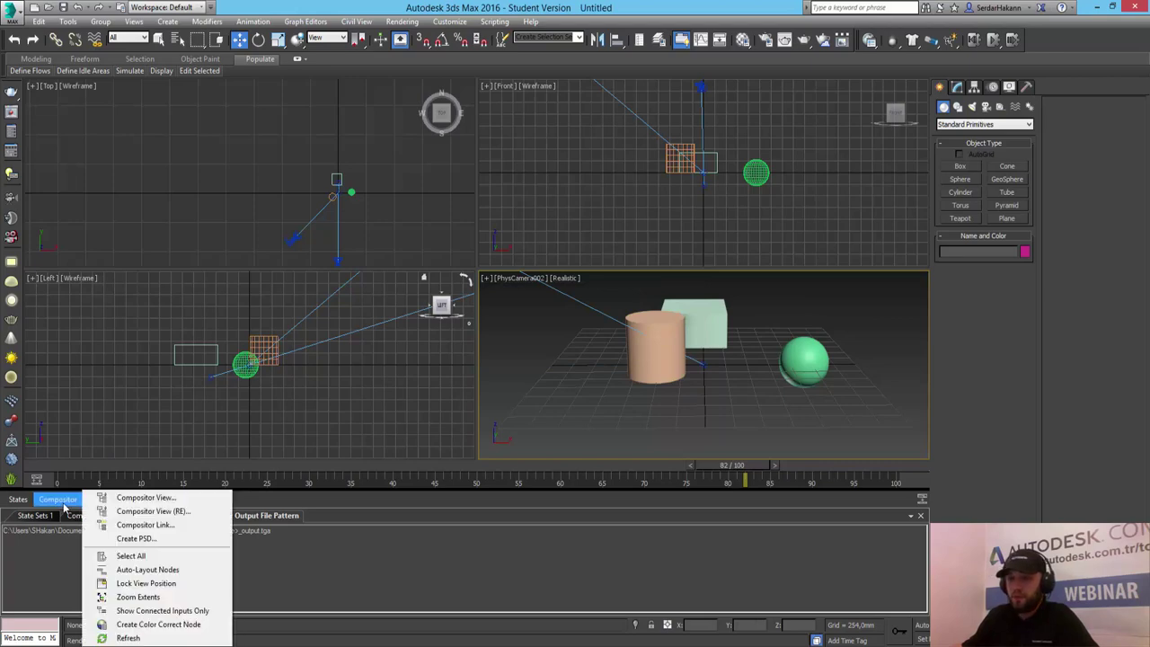
click(136, 539)
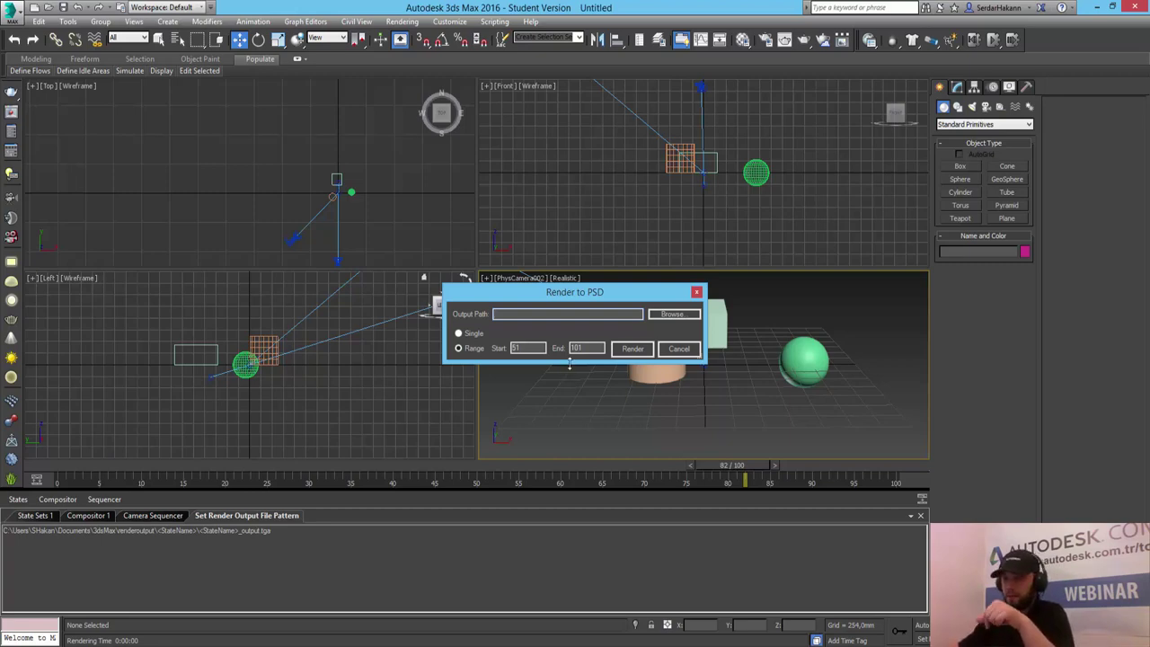
Step: Name the PSD output 'test' on the Desktop and render frames 51–101
click(677, 315)
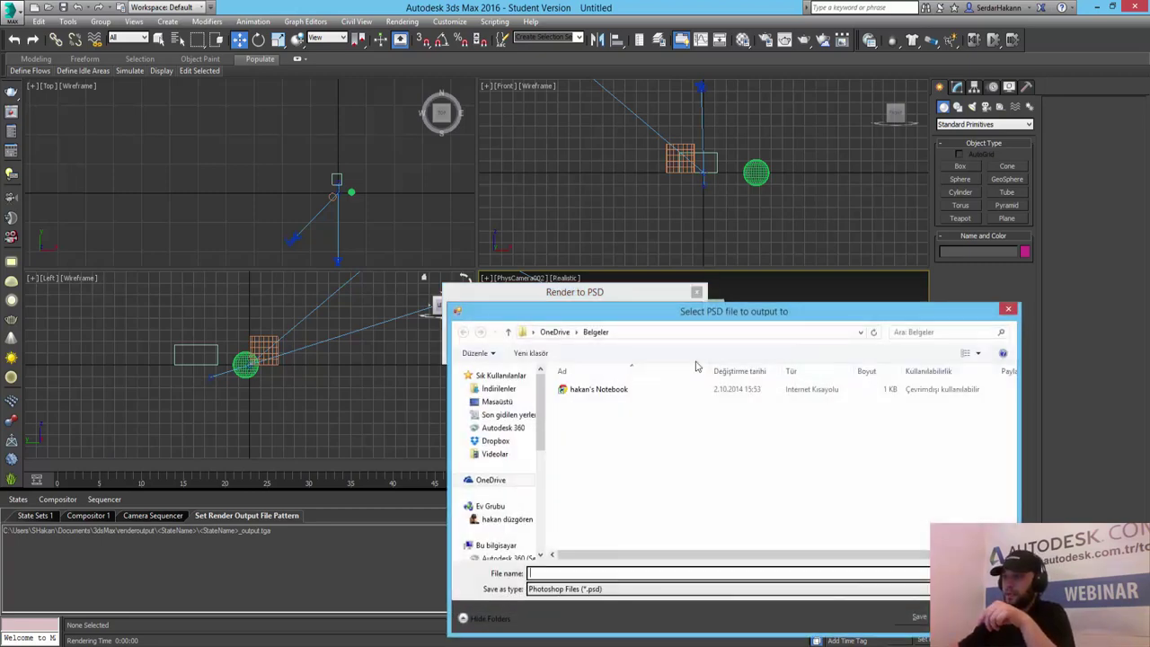
key(Escape)
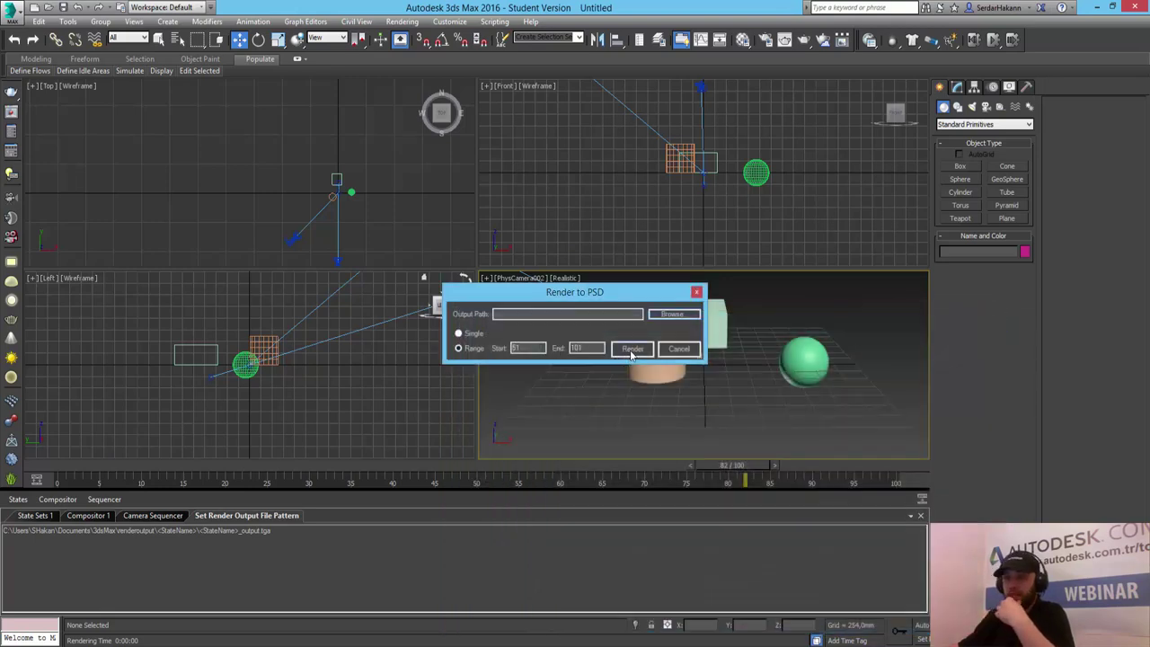
click(676, 314)
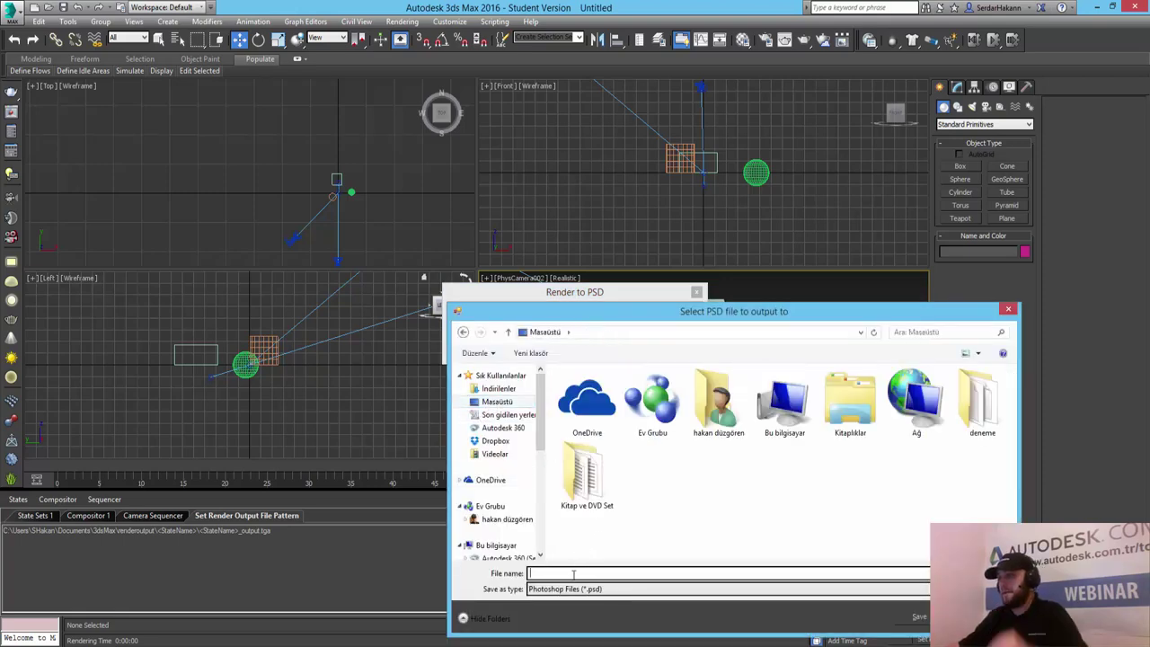
text(test)
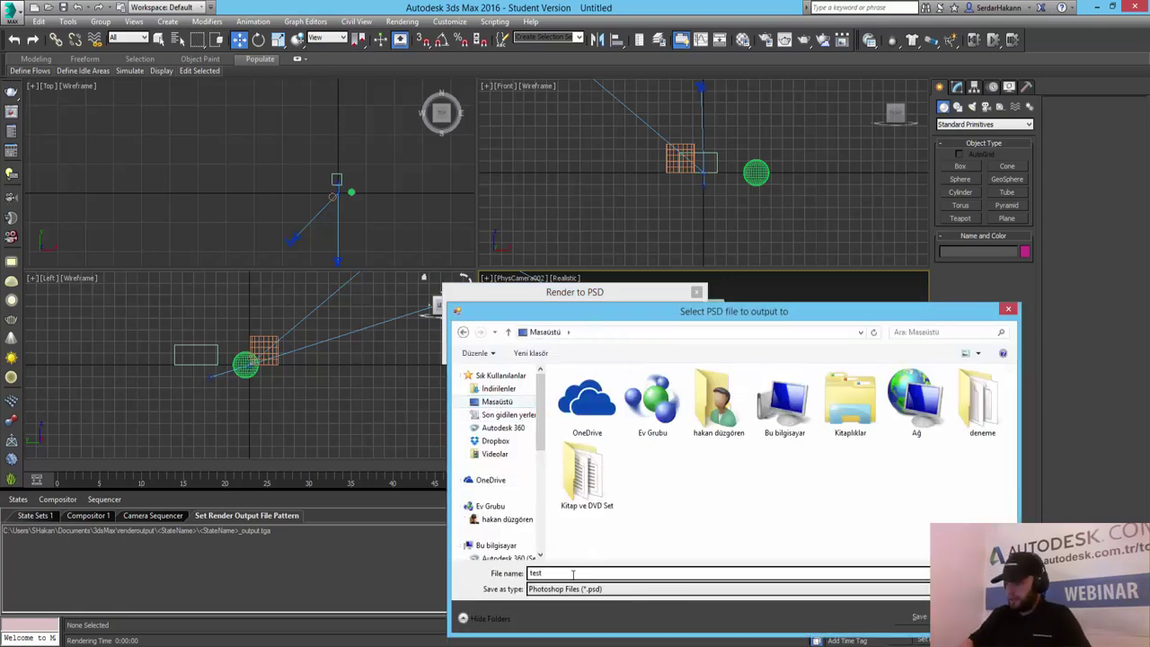
key(Return)
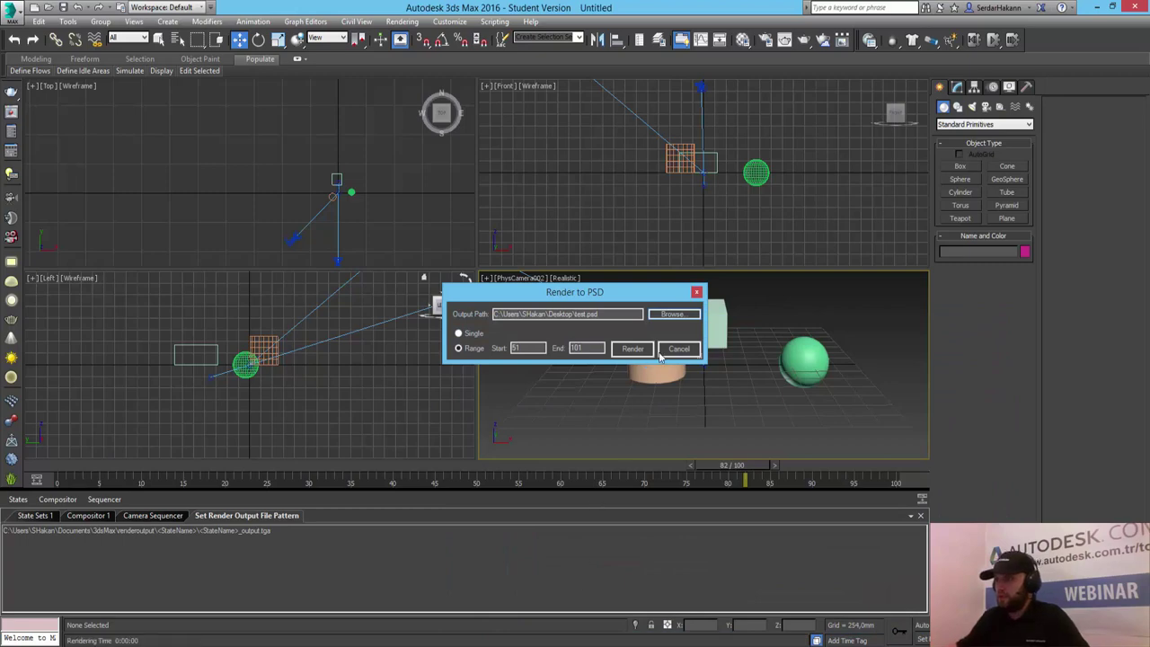
click(635, 348)
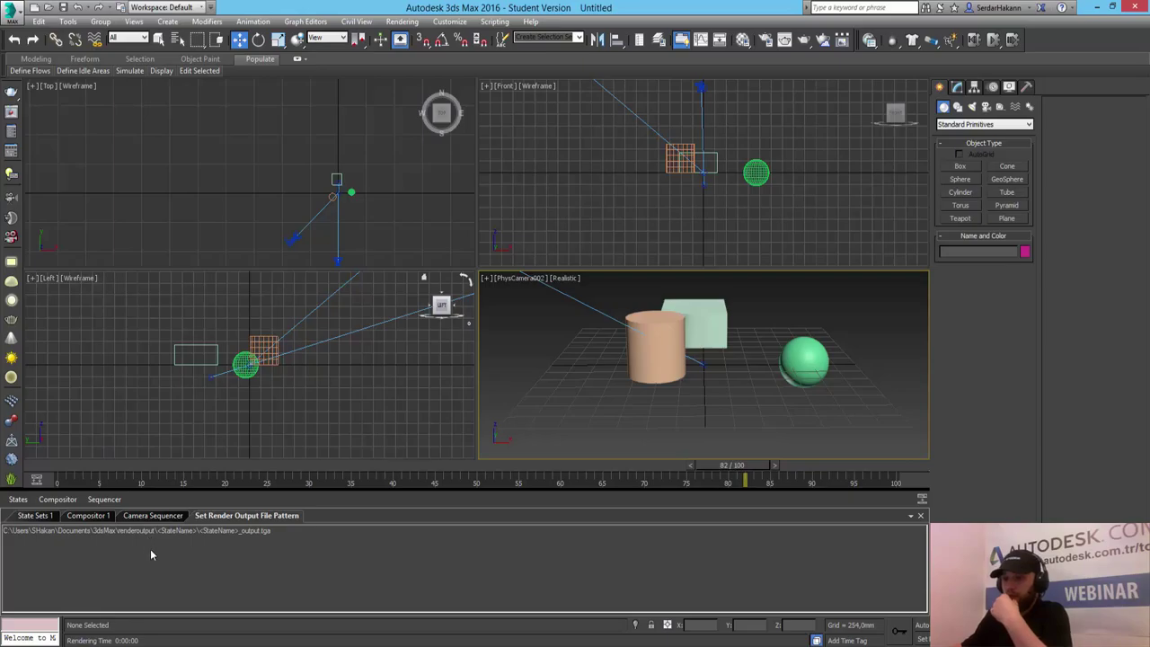
click(1097, 6)
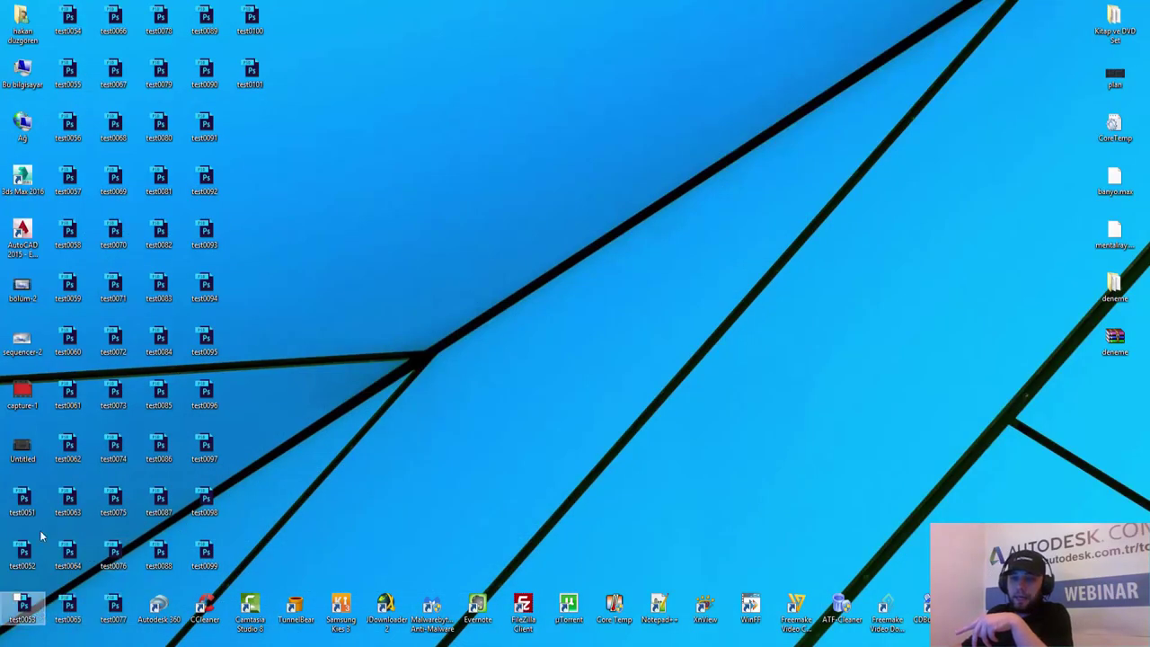
click(24, 500)
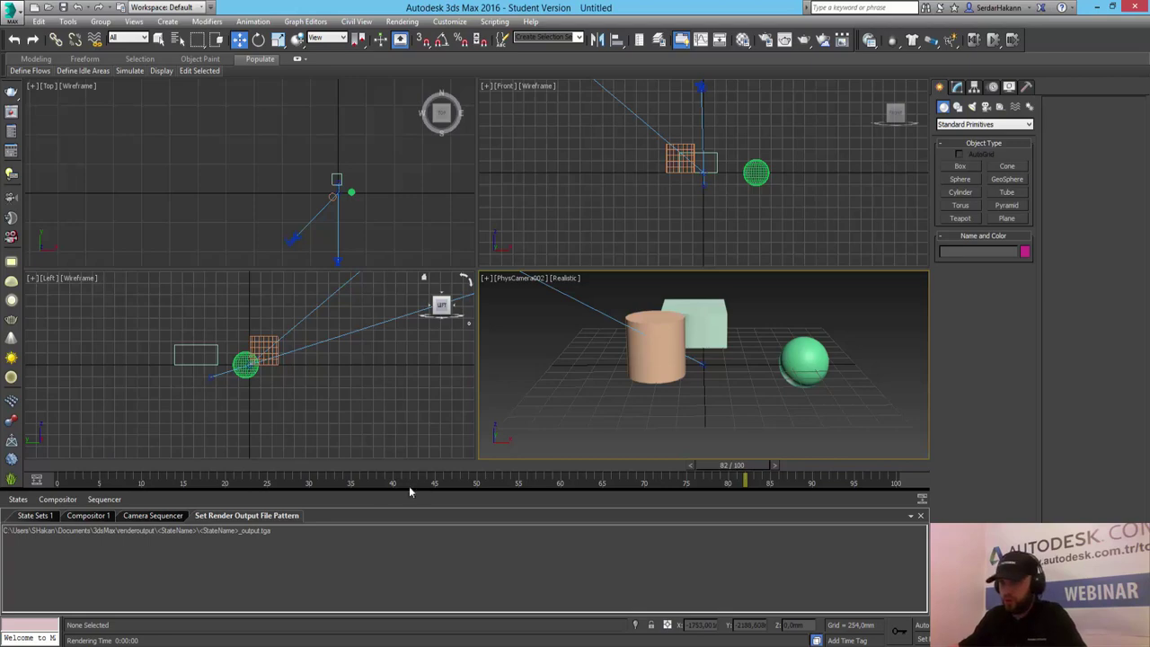
Step: Use Compositor View (RE) to add render element nodes to the Compositor 1 graph
click(58, 499)
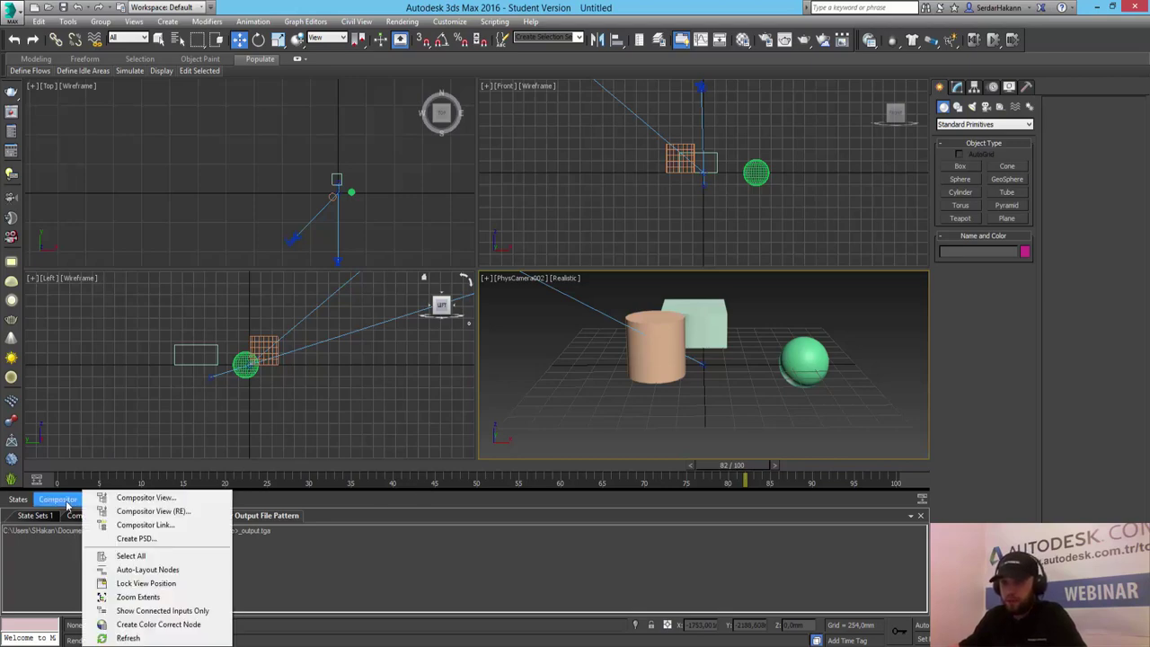
click(153, 501)
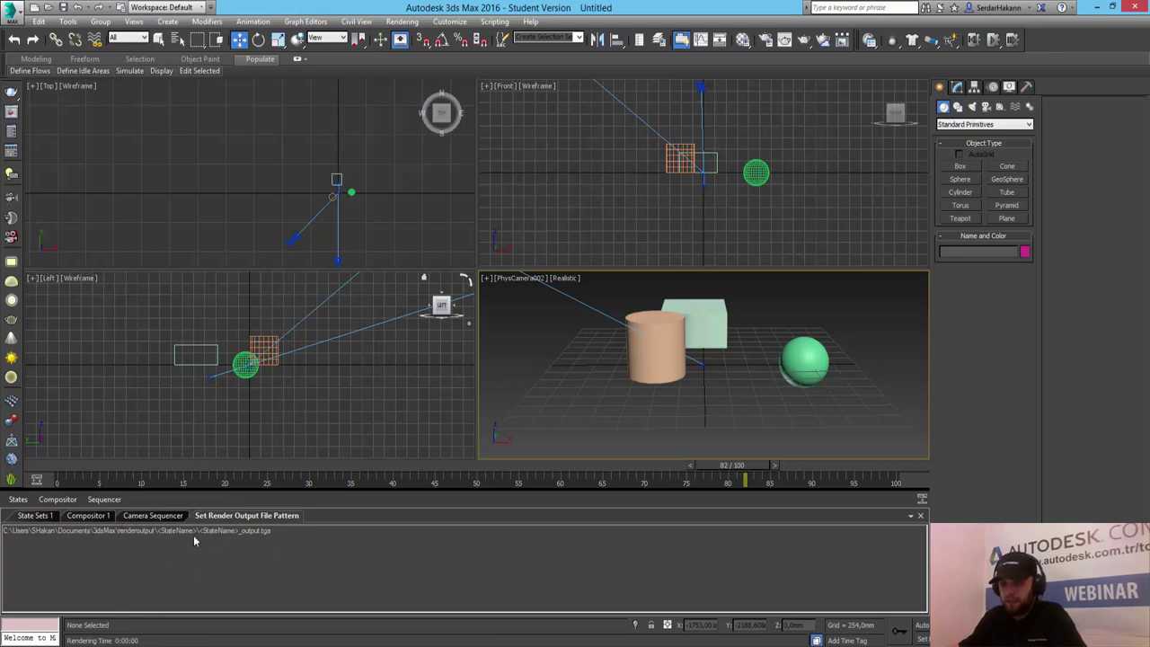
click(90, 515)
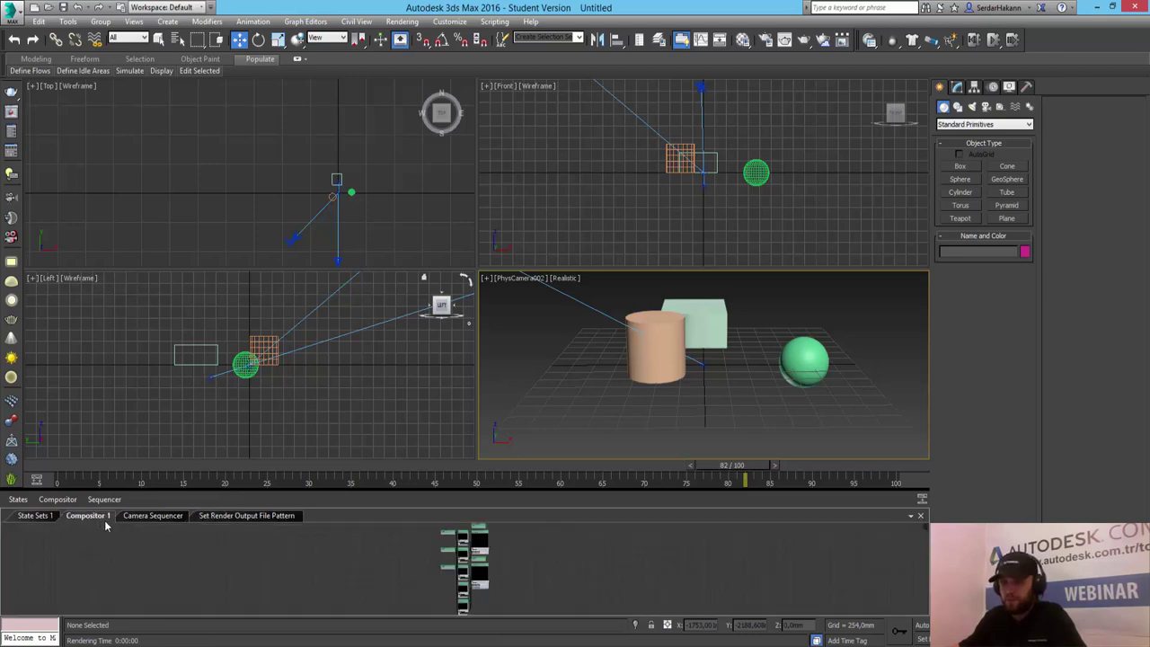
click(58, 498)
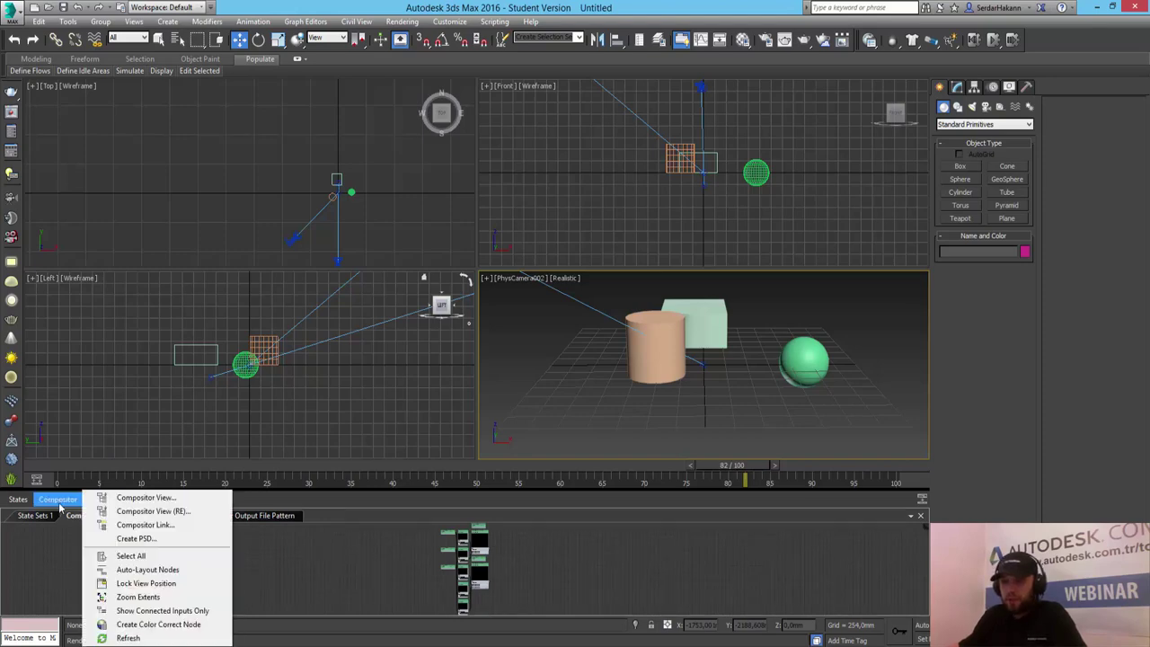
click(162, 511)
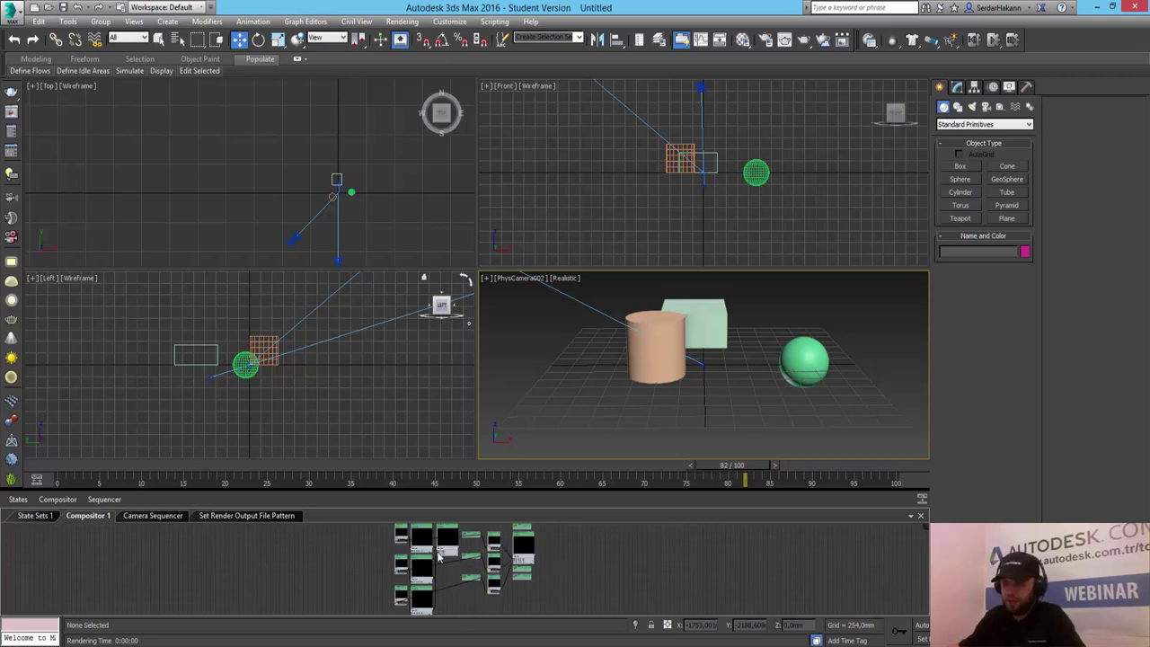
Step: Select all compositor nodes, auto-layout them, and bring up the Compositor Link page
click(59, 500)
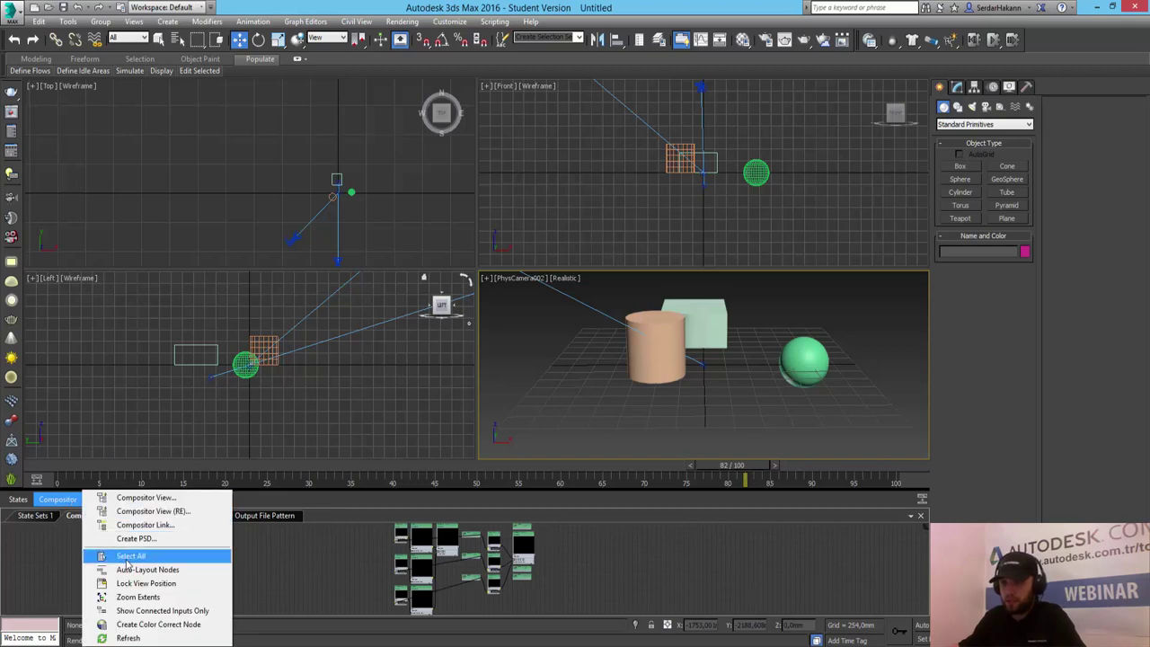
click(127, 557)
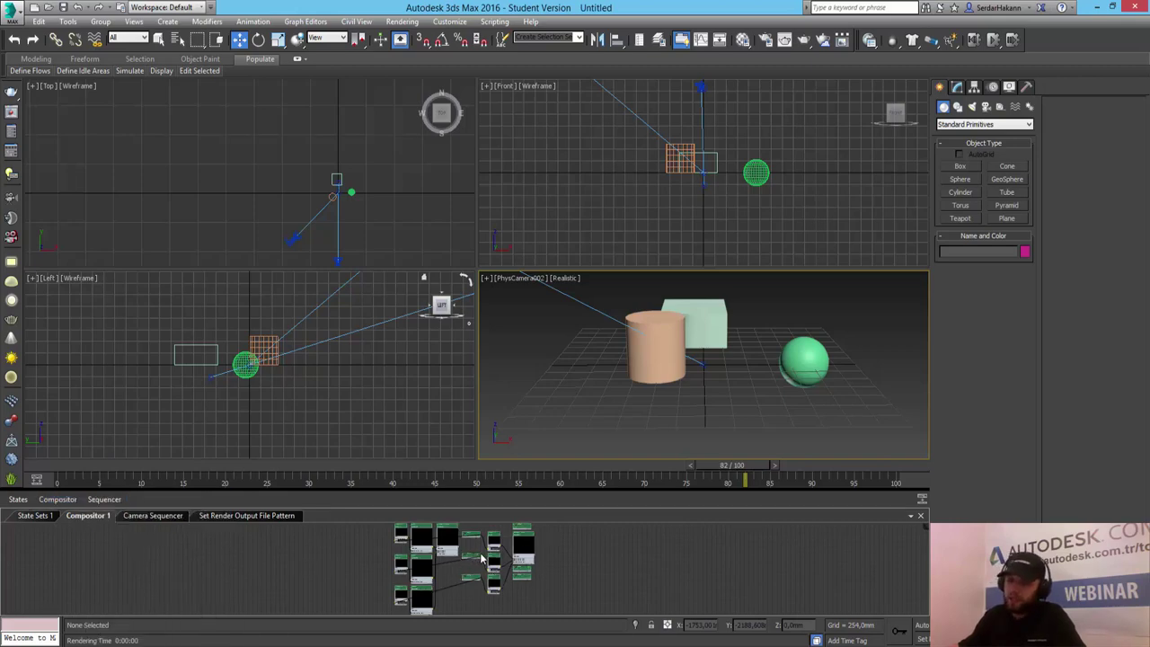
click(71, 502)
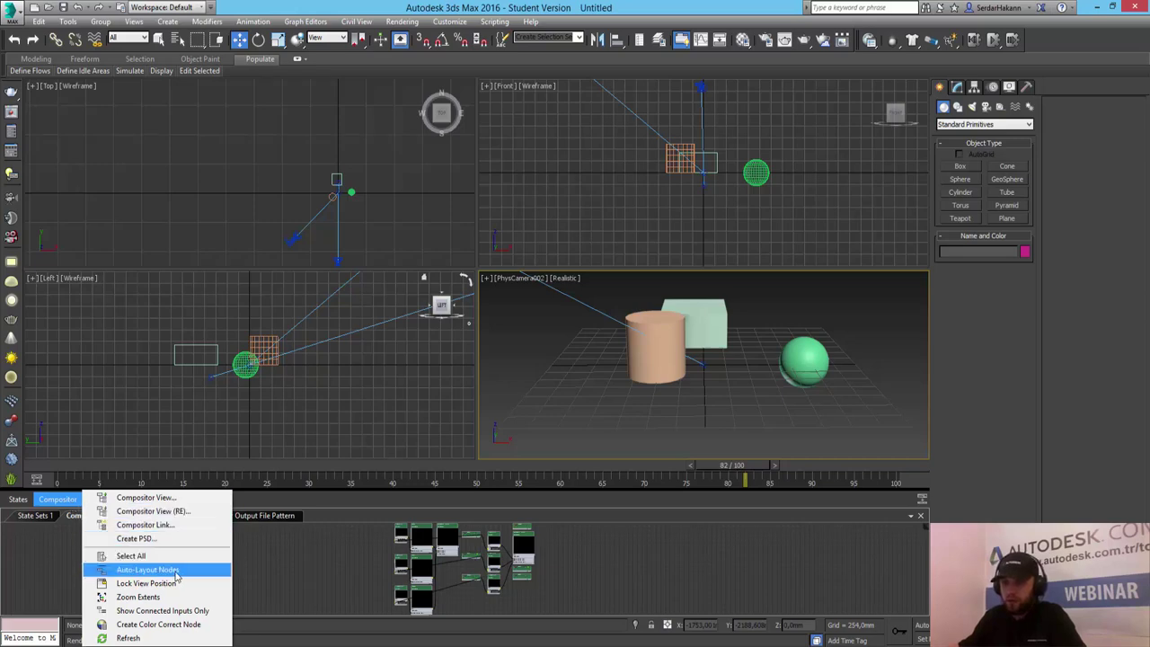
click(176, 572)
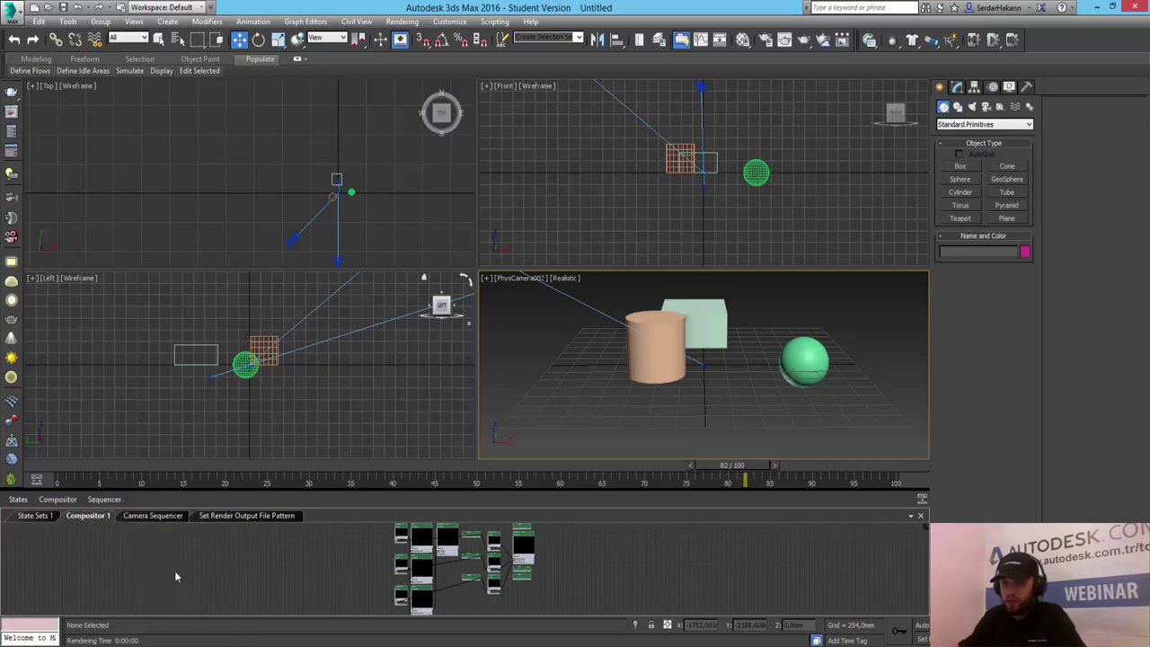
click(64, 501)
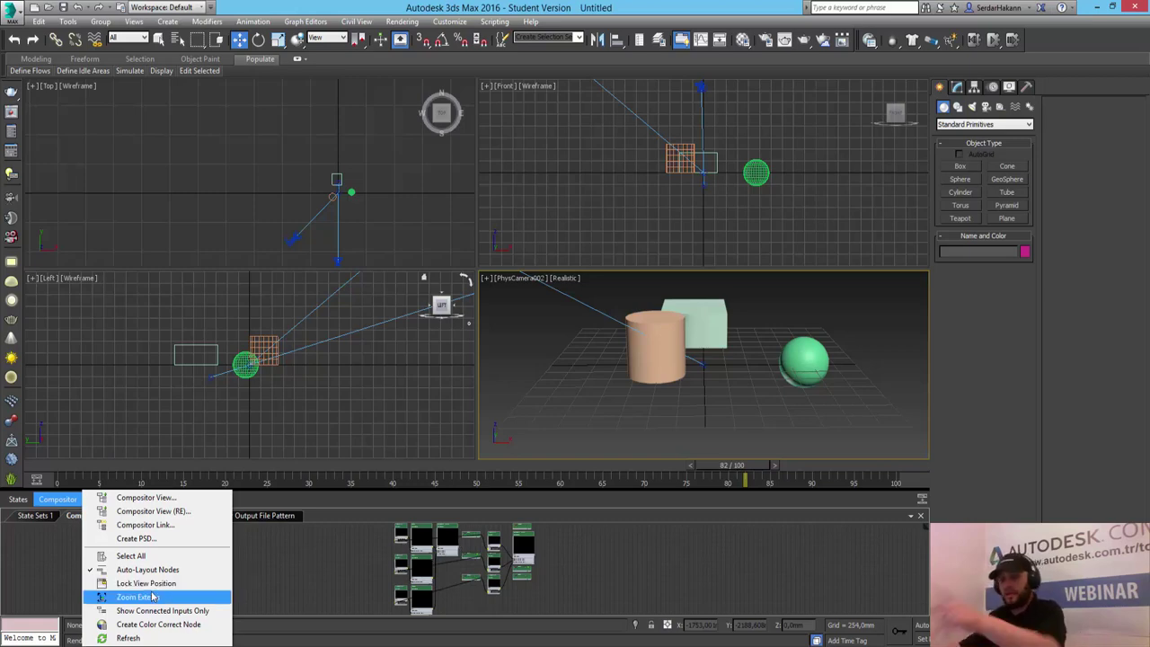
click(156, 526)
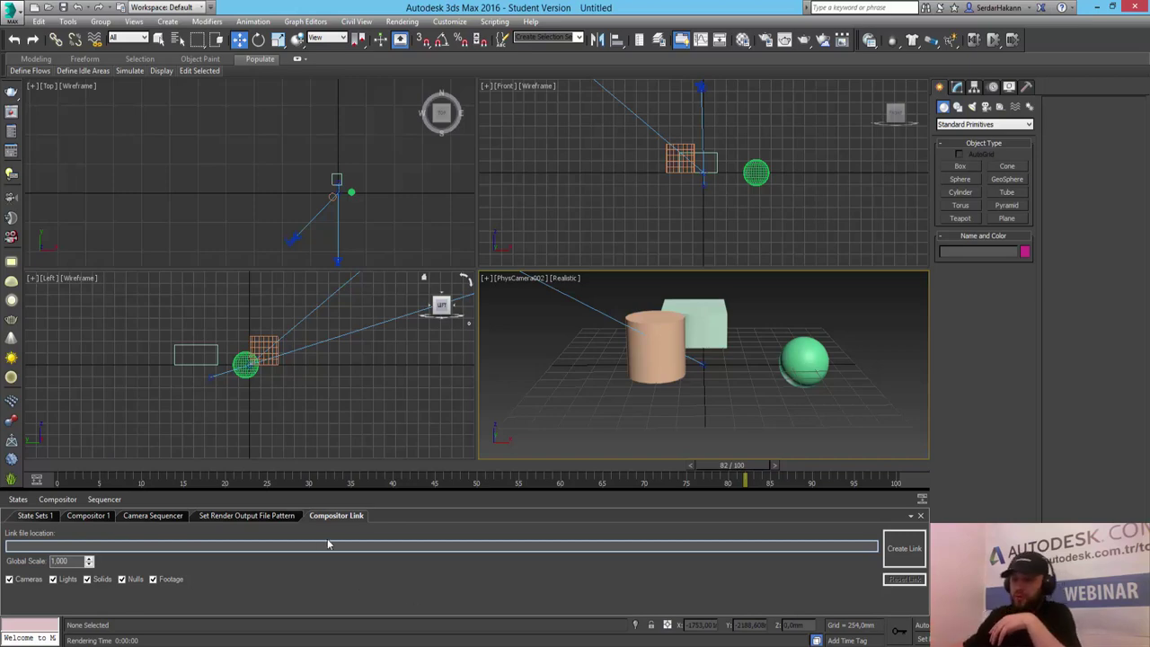
Step: Review the Compositor 1 graph and Compositor Link page, then return to the Camera Sequencer
click(95, 519)
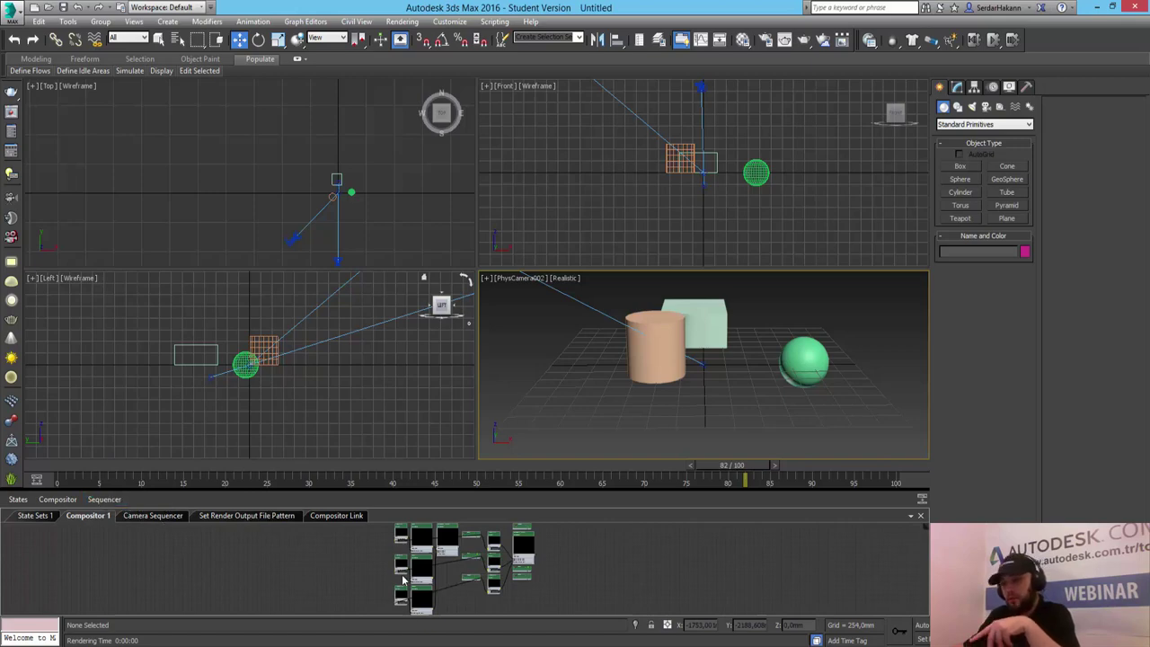
click(333, 520)
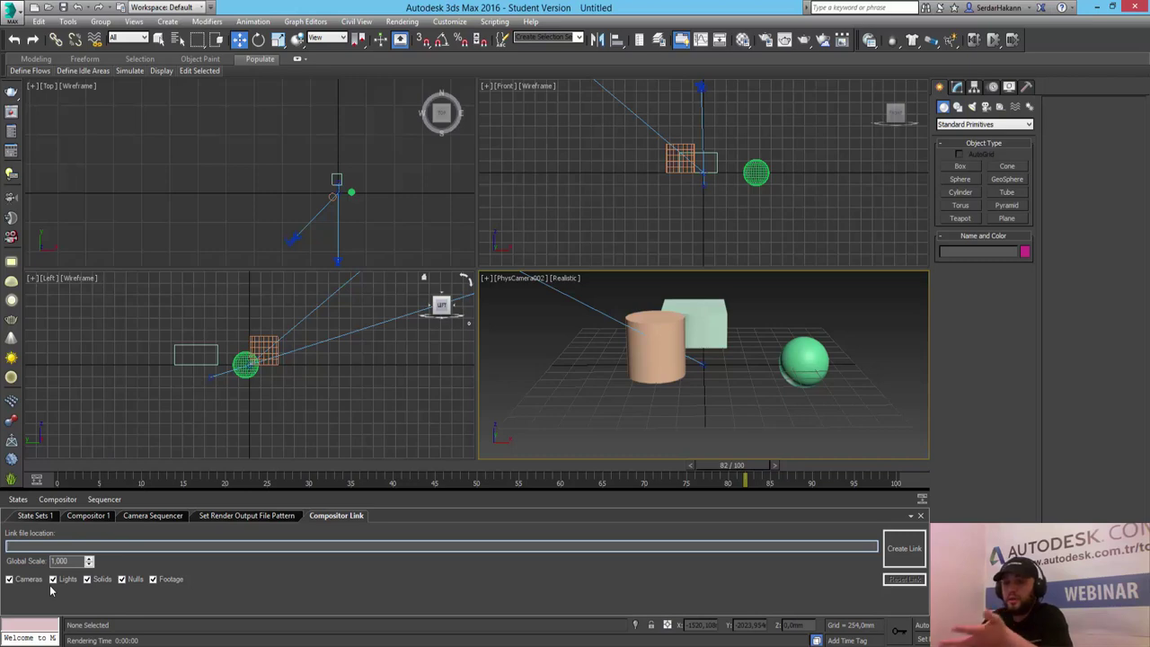
click(58, 499)
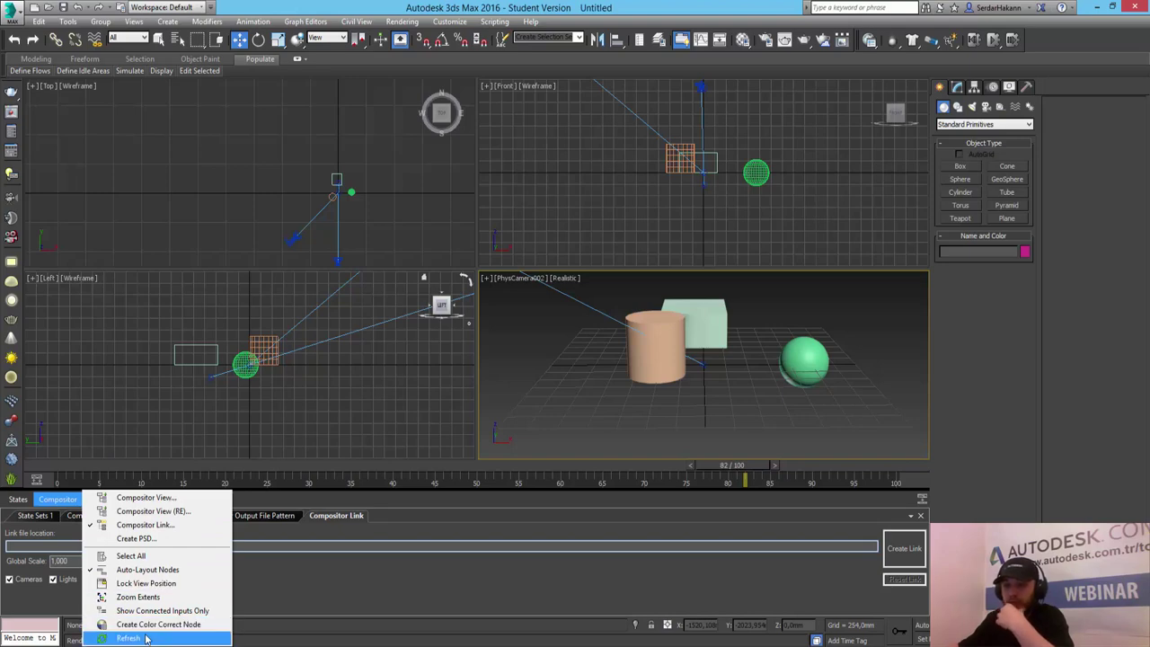
click(327, 578)
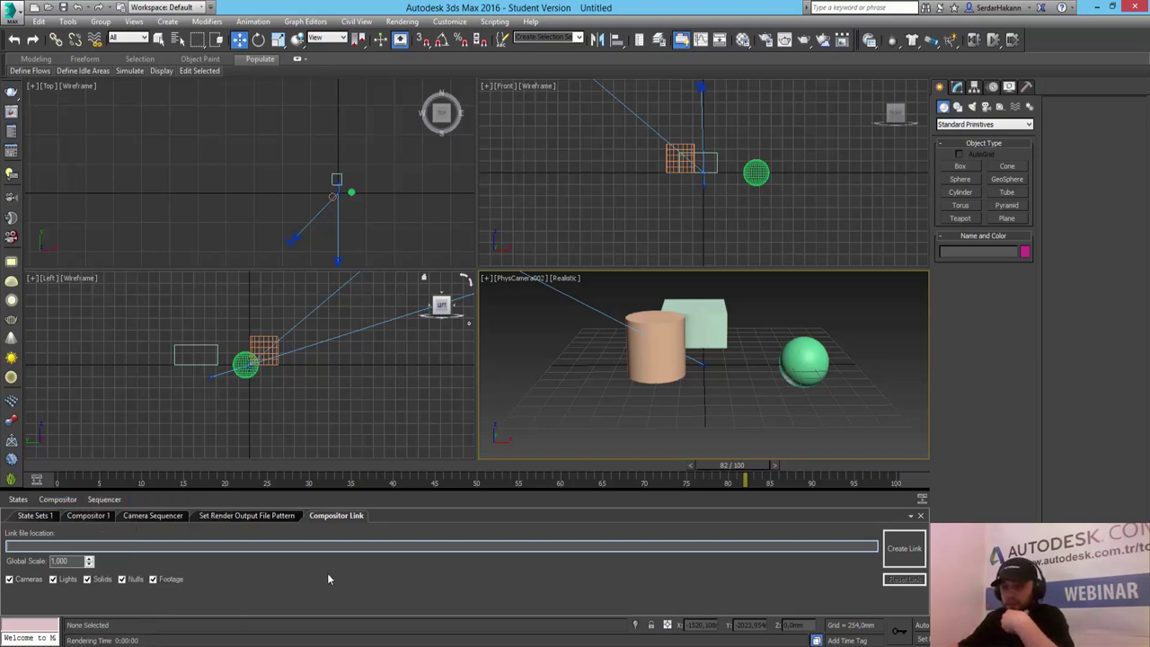
click(139, 515)
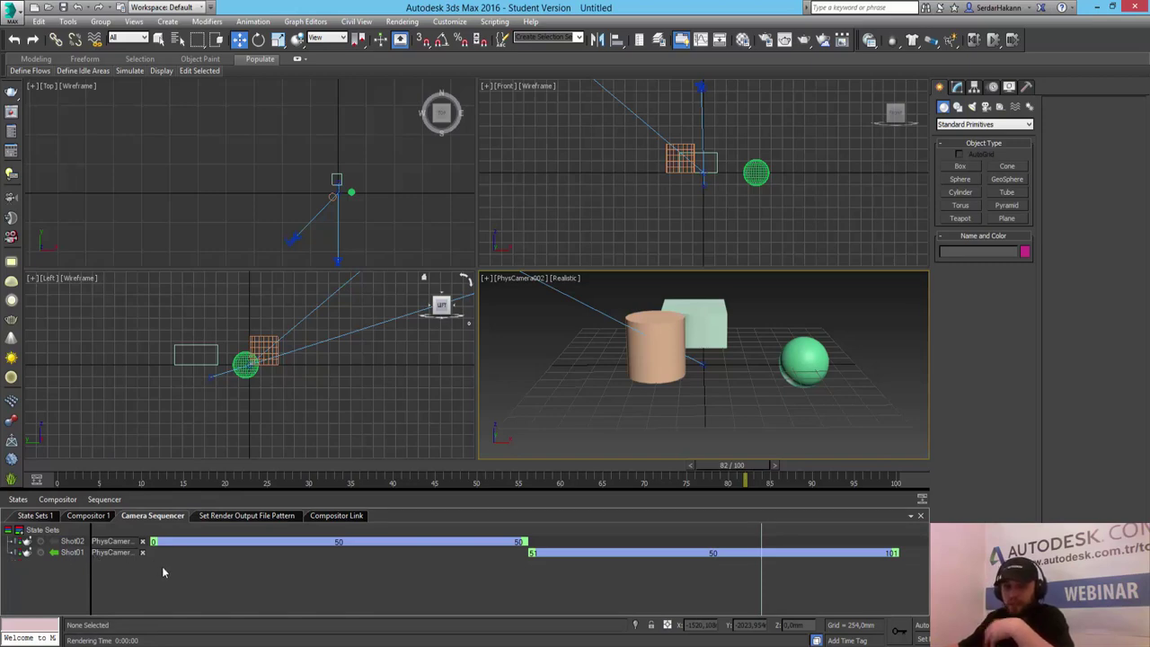
Step: Assign the current camera viewport to the Sequencer and show the renderoutput\<StateName>\<StateName>_output.tga pattern
click(238, 516)
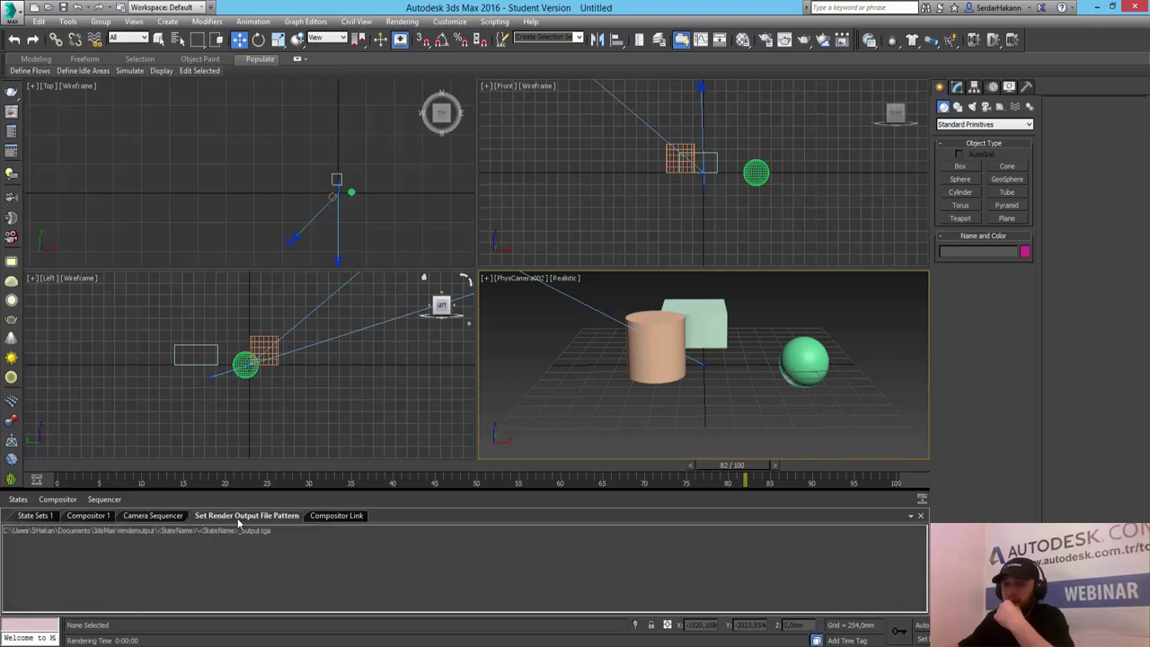
click(103, 500)
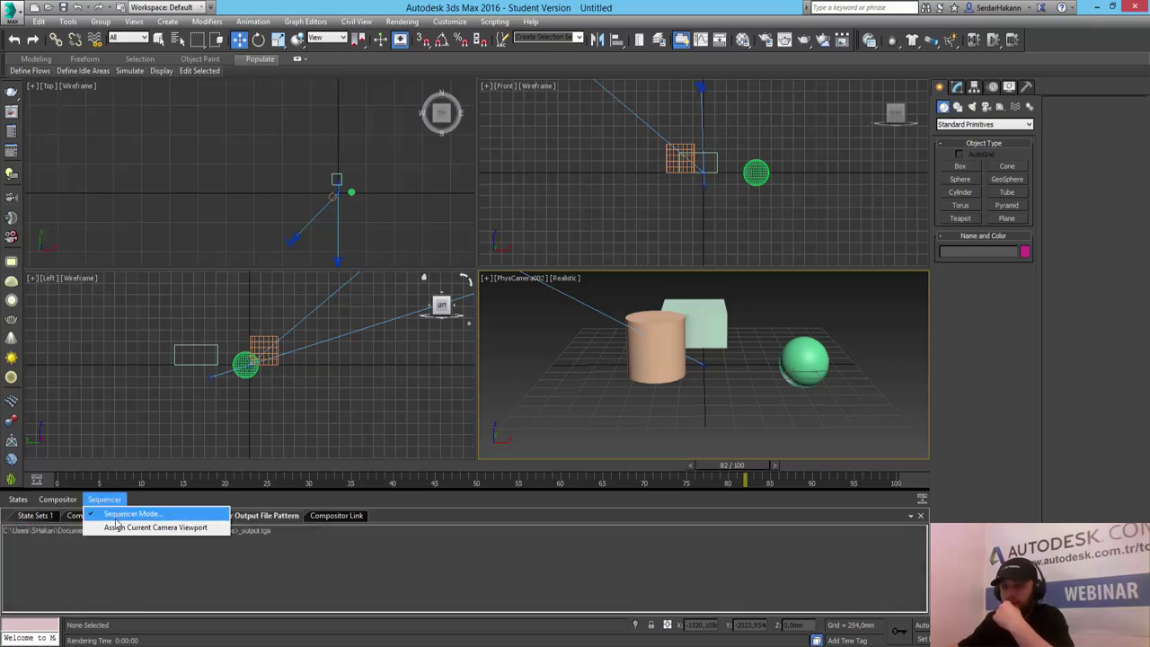
click(122, 530)
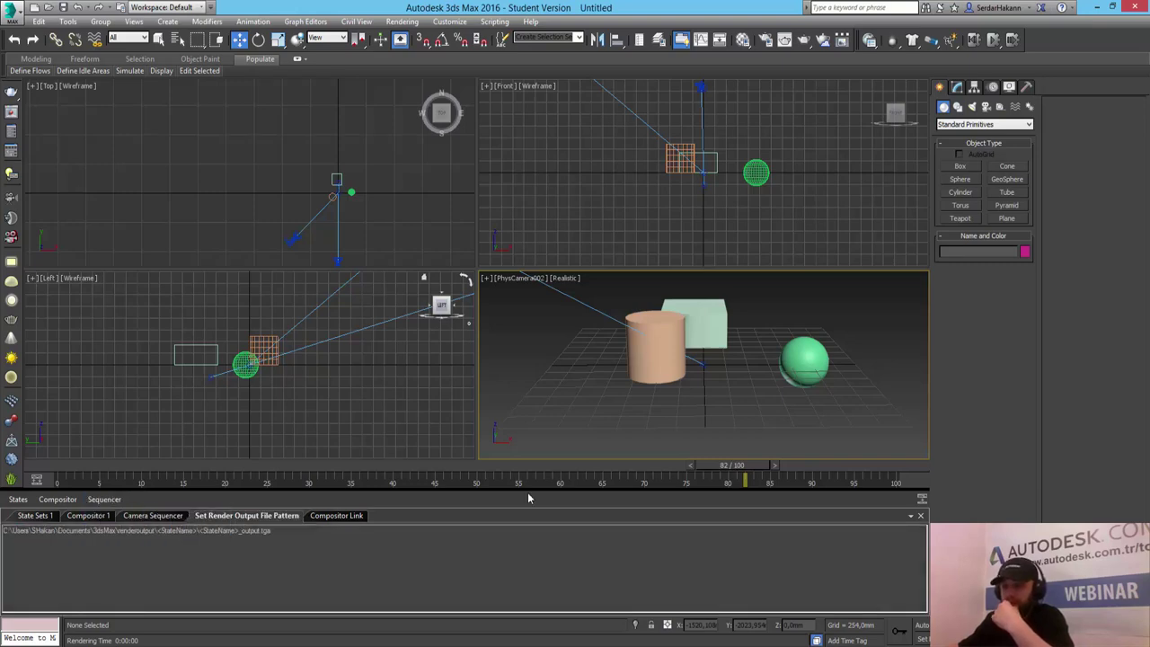
click(672, 353)
click(18, 500)
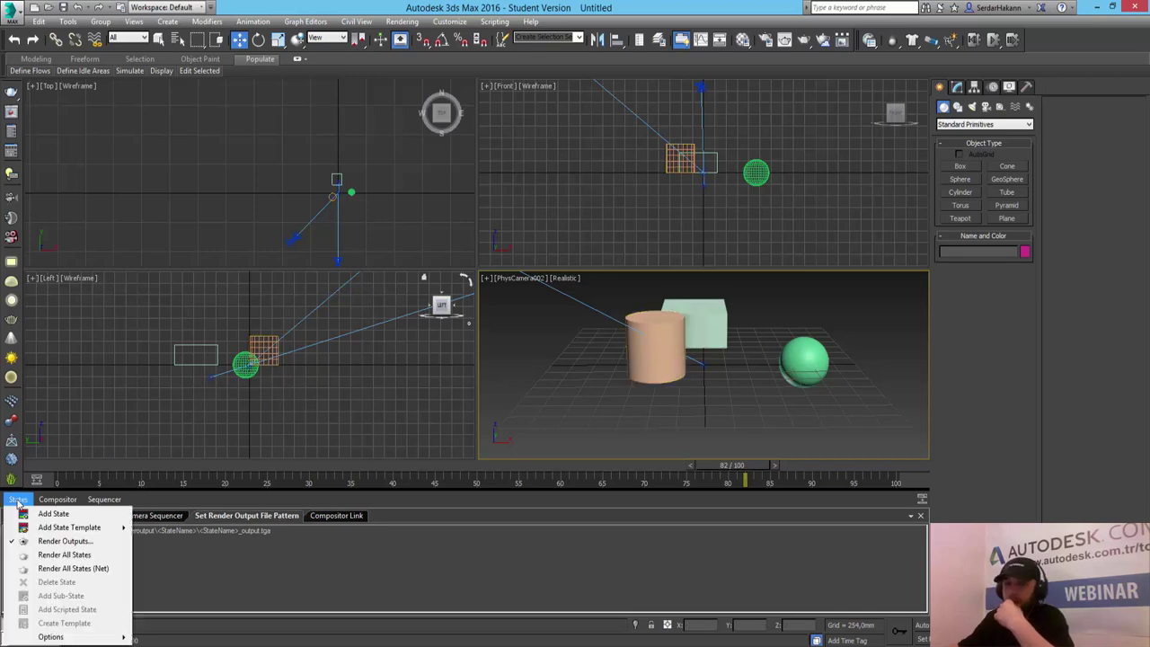